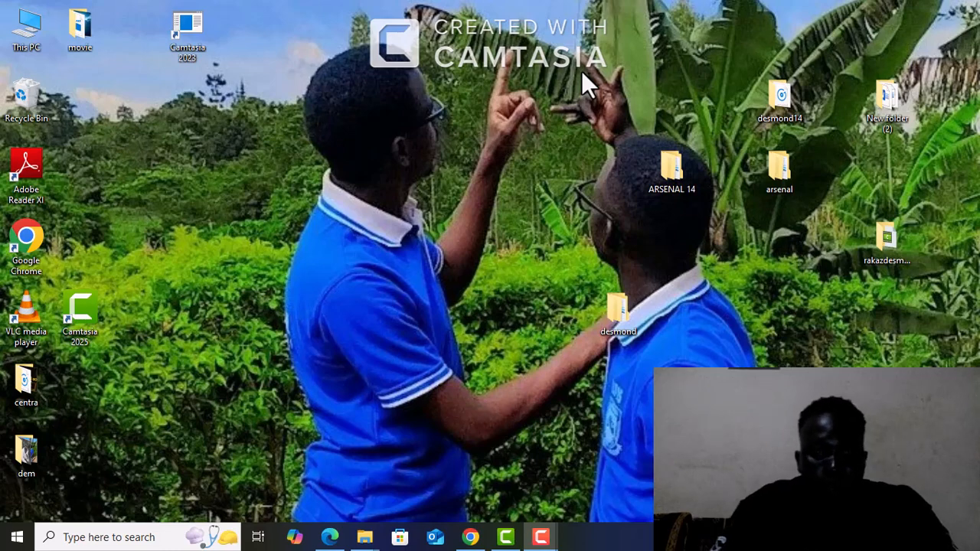
Create a new Microsoft Word document on the desktop and name it with the owner's first name
right_click(581, 70)
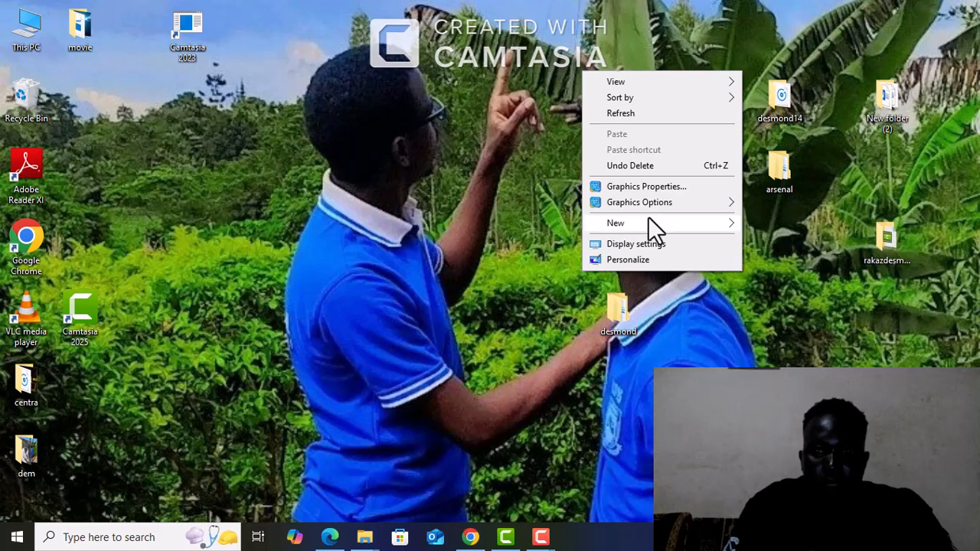
mouse_move(648, 217)
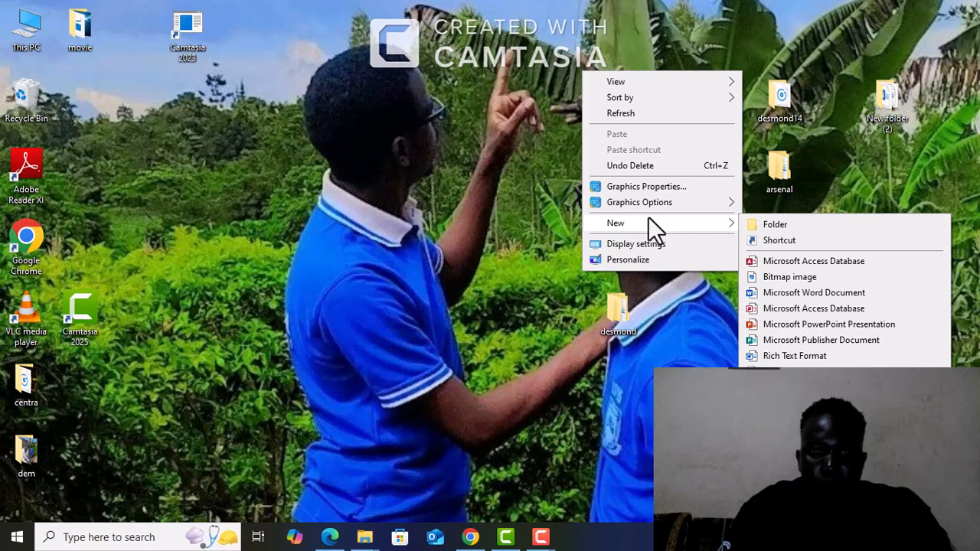
click(803, 291)
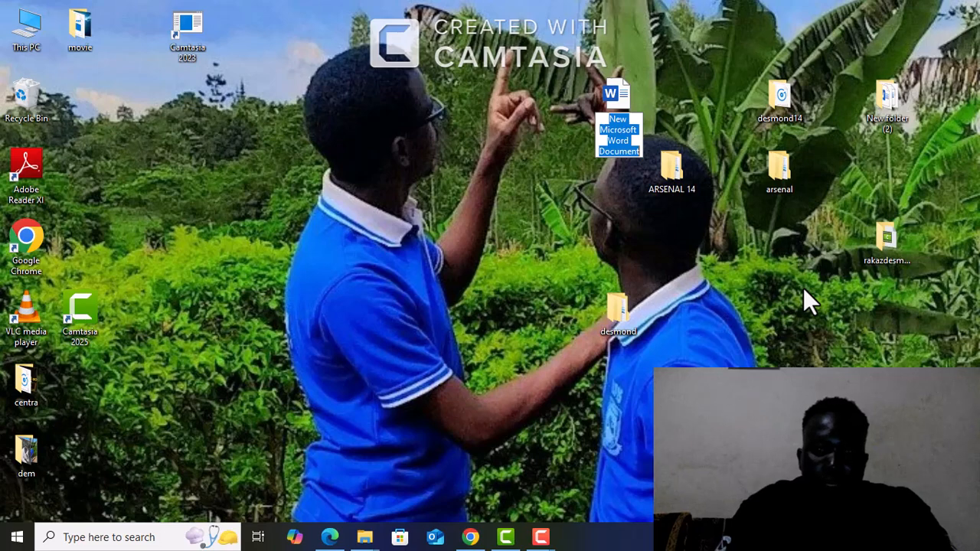
key(BackSpace)
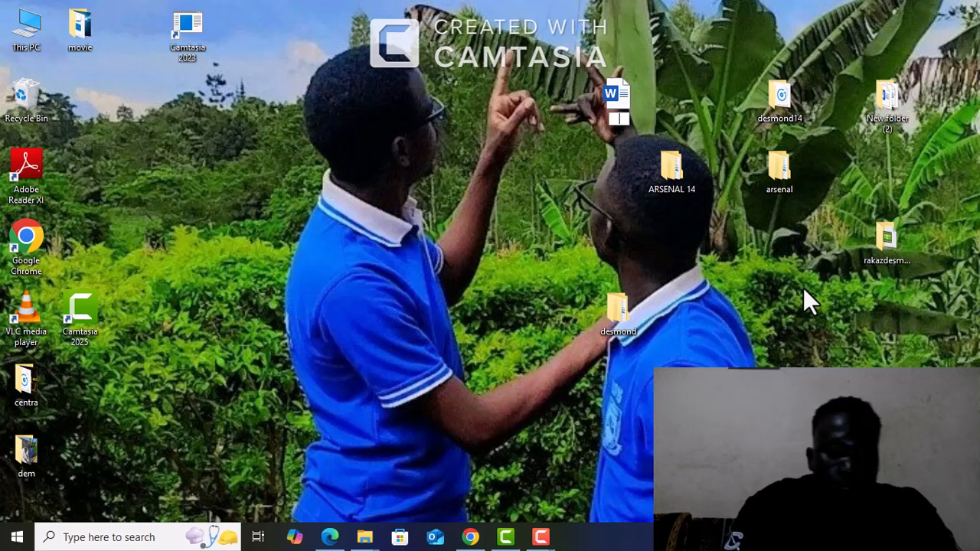
text(desm)
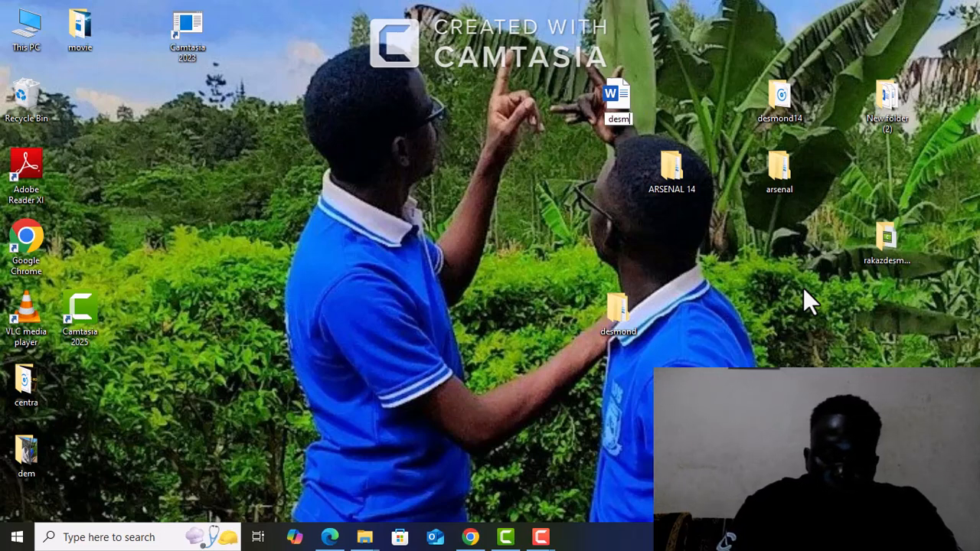
text(ond)
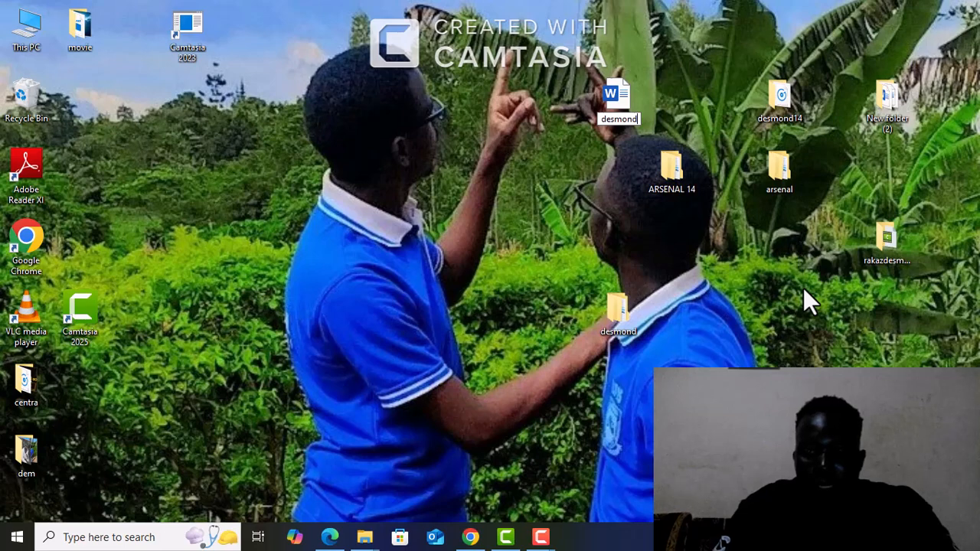
key(Return)
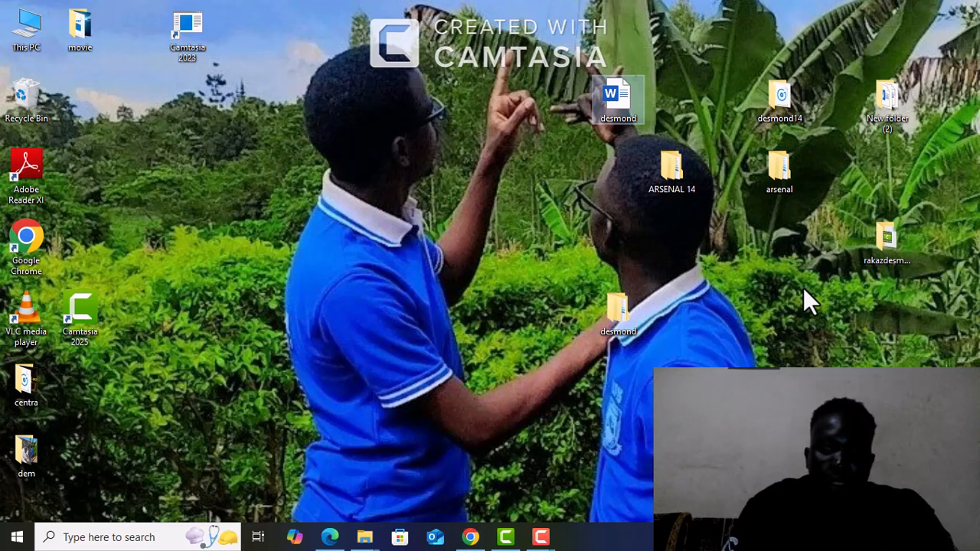
Open the new Word document from the desktop and close it again
double_click(616, 104)
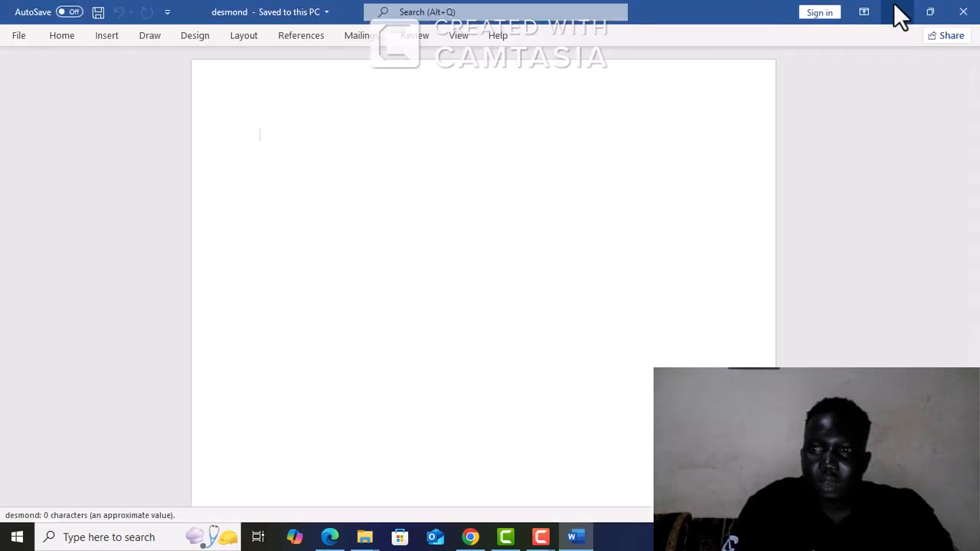
click(964, 15)
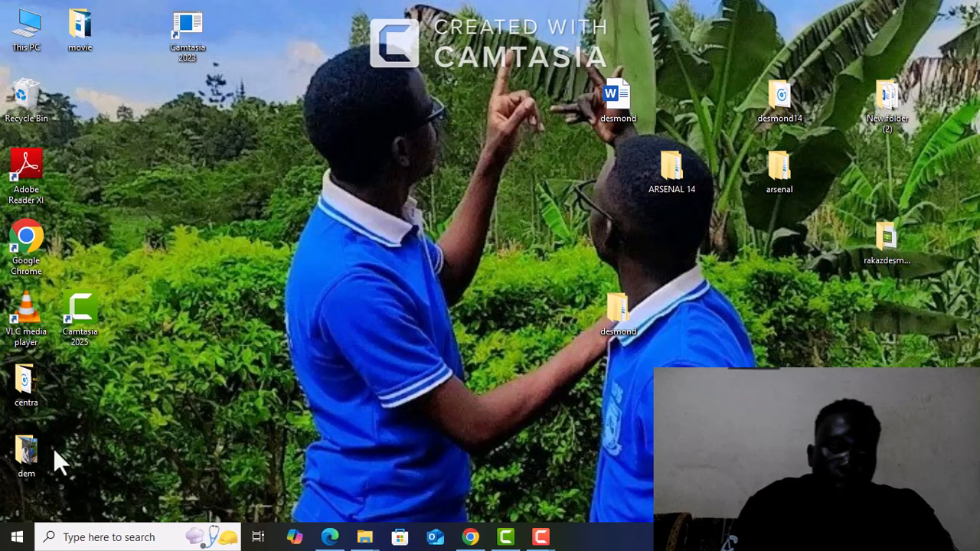
Search Windows for Microsoft Word using "mi", and dismiss the search without launching anything
click(14, 537)
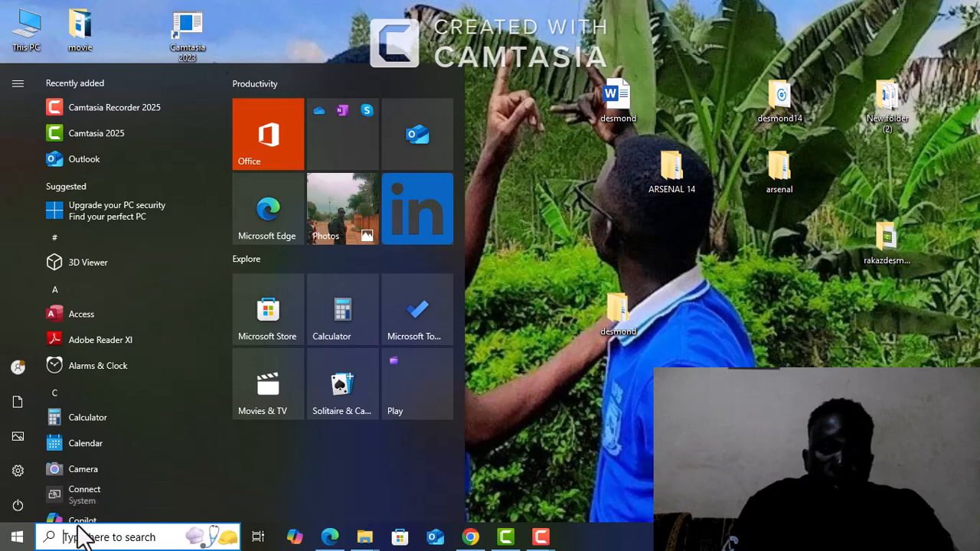
click(80, 537)
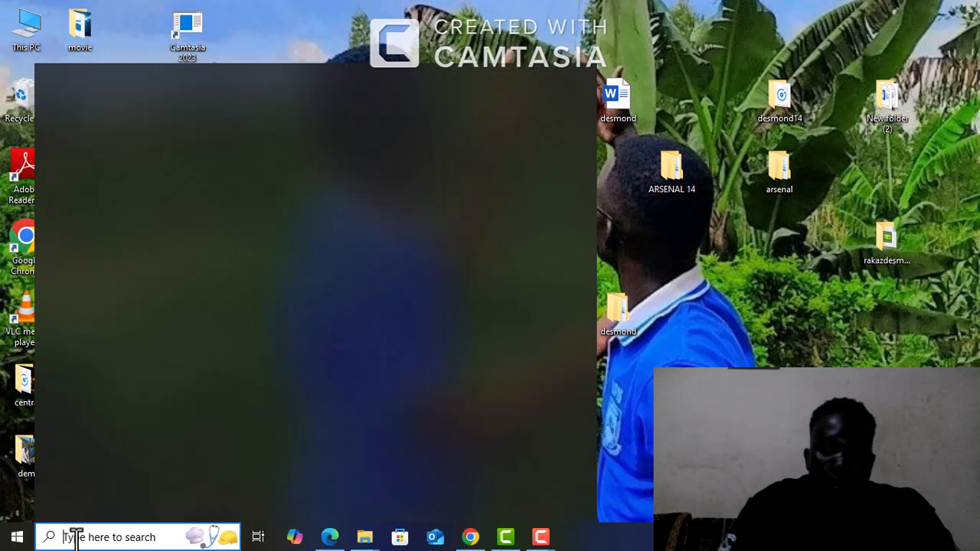
text(mi)
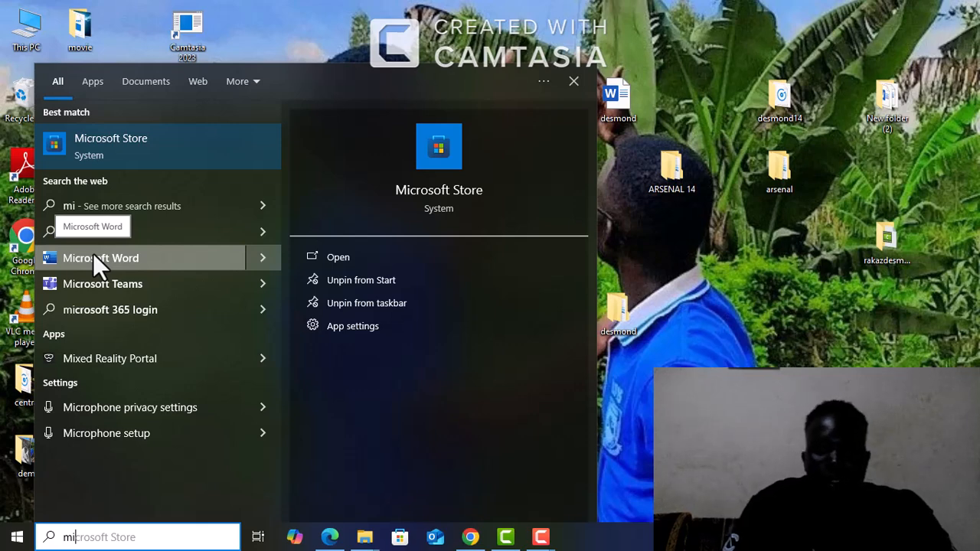
click(628, 193)
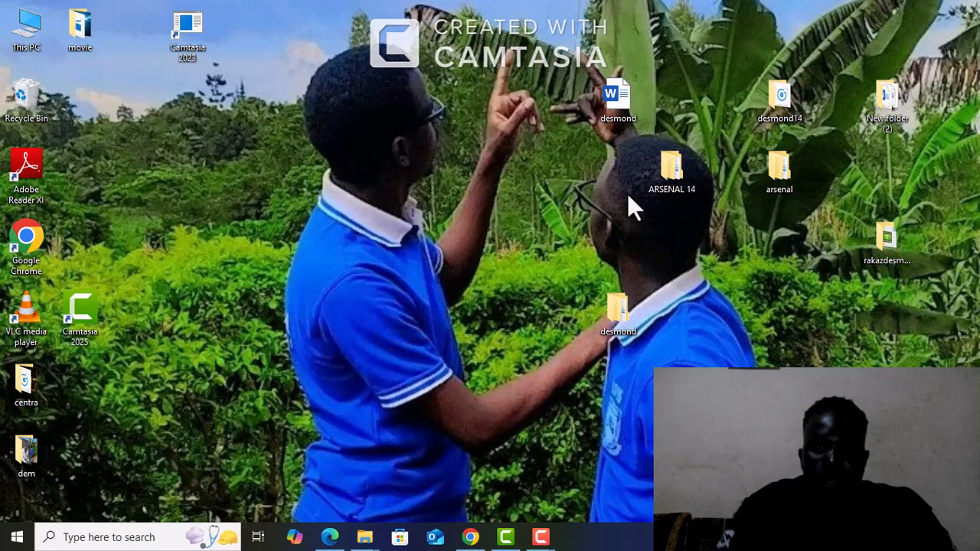
Open the new Word document from the desktop and enter "What is a computer" as its first line
double_click(617, 92)
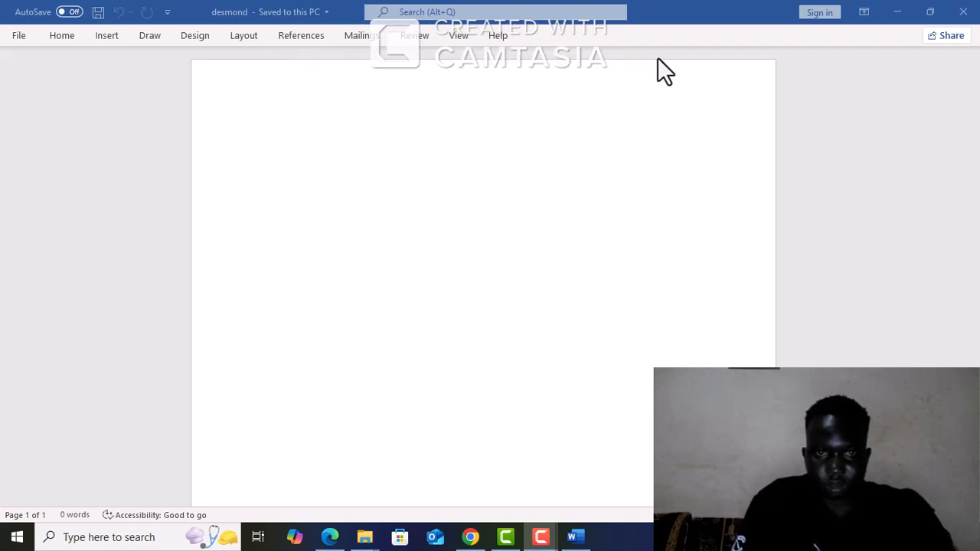
click(301, 118)
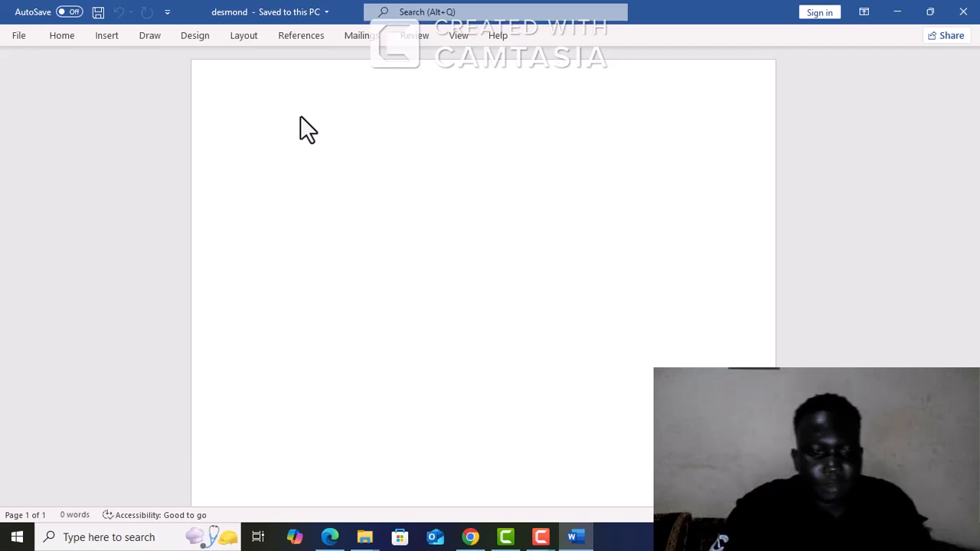
text(wh)
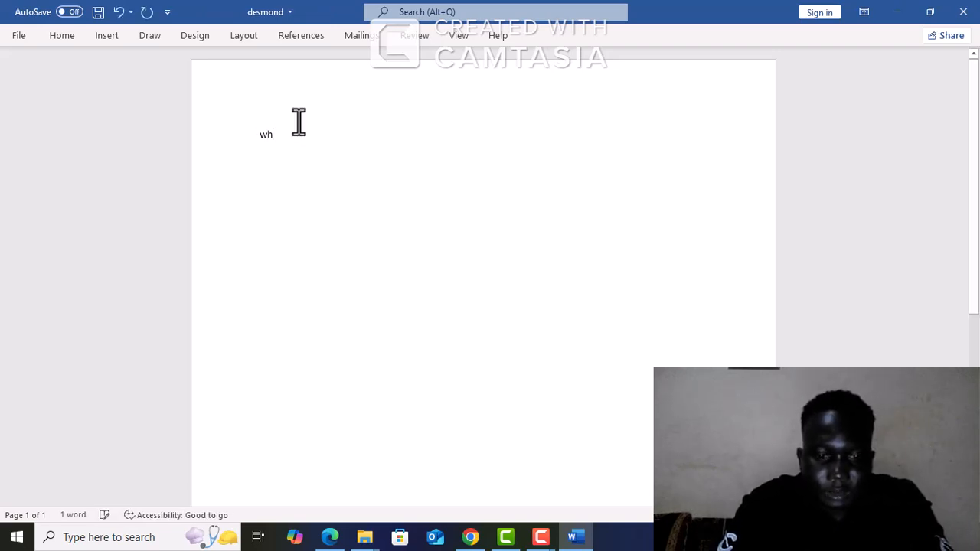
text(a)
key(BackSpace)
key(BackSpace)
key(BackSpace)
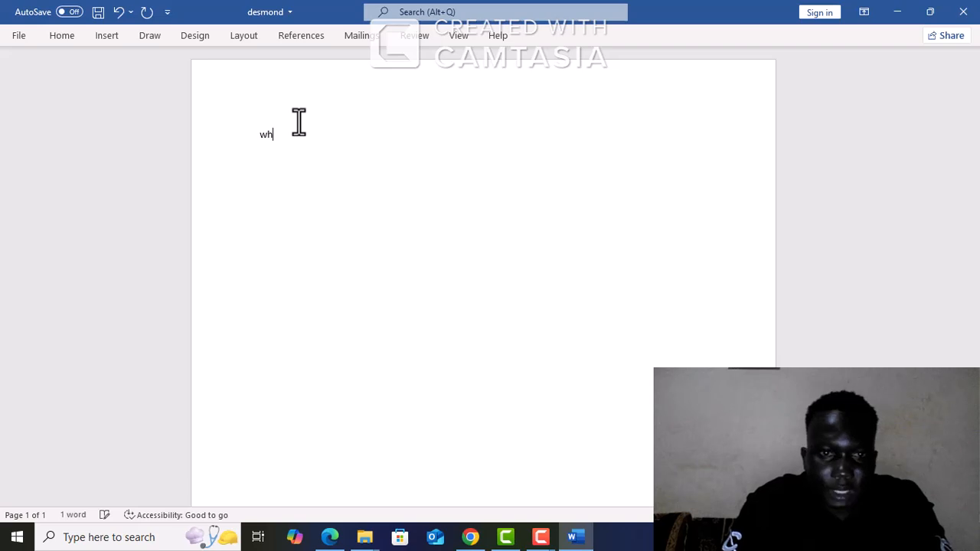
text(wf)
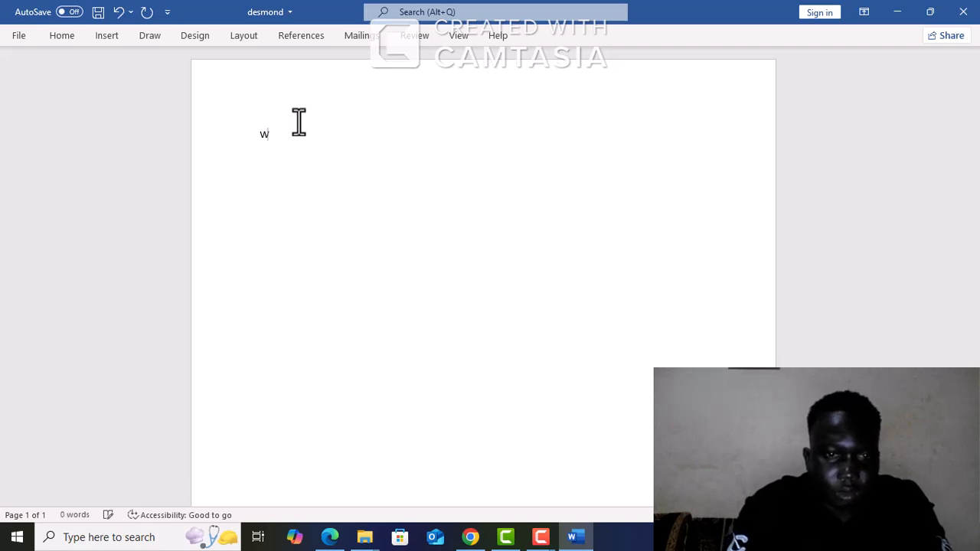
key(BackSpace)
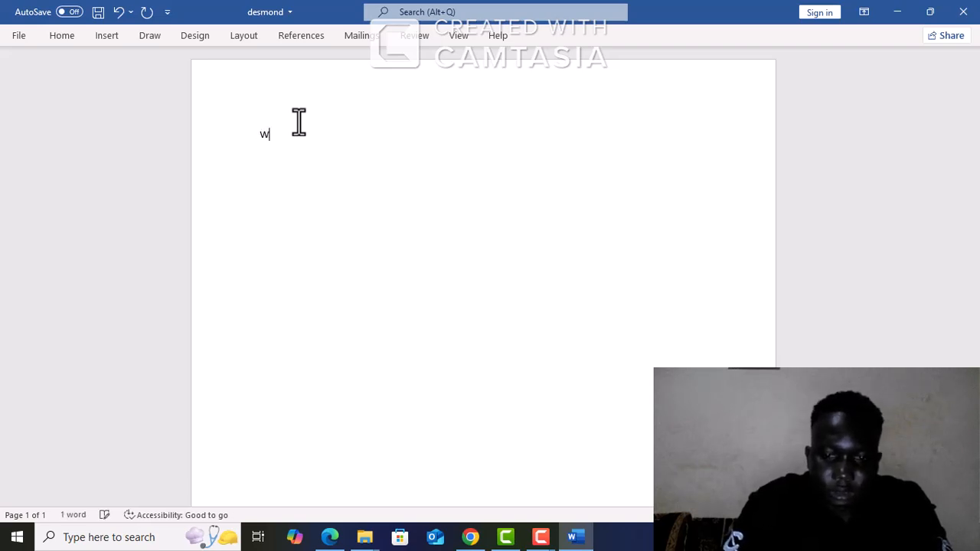
text(hat is)
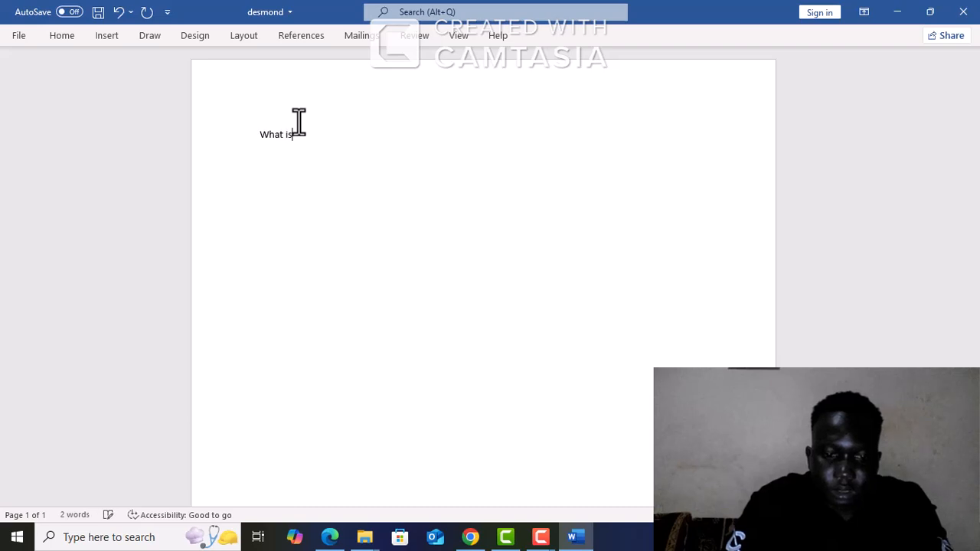
text( a computr)
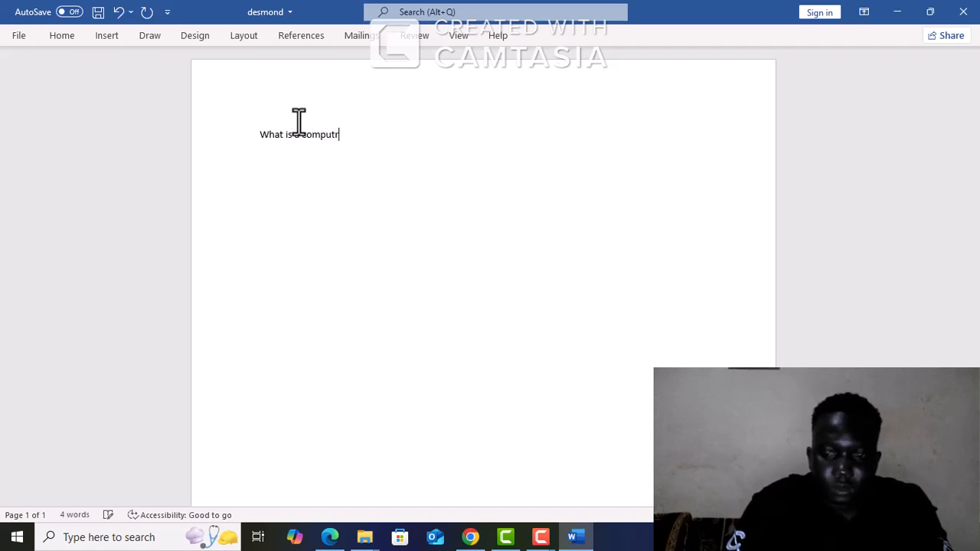
text(\er)
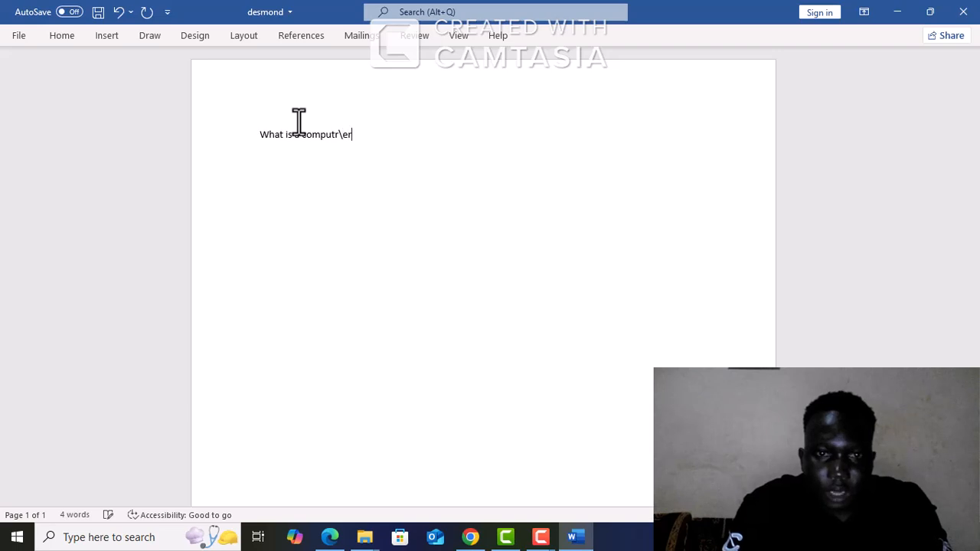
key(BackSpace)
key(BackSpace)
key(BackSpace)
key(BackSpace)
key(BackSpace)
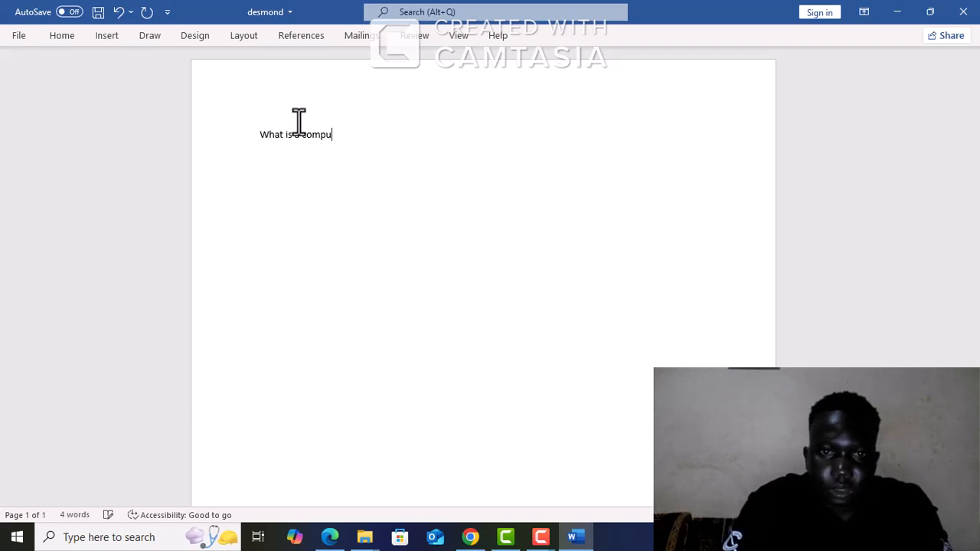
text(ter)
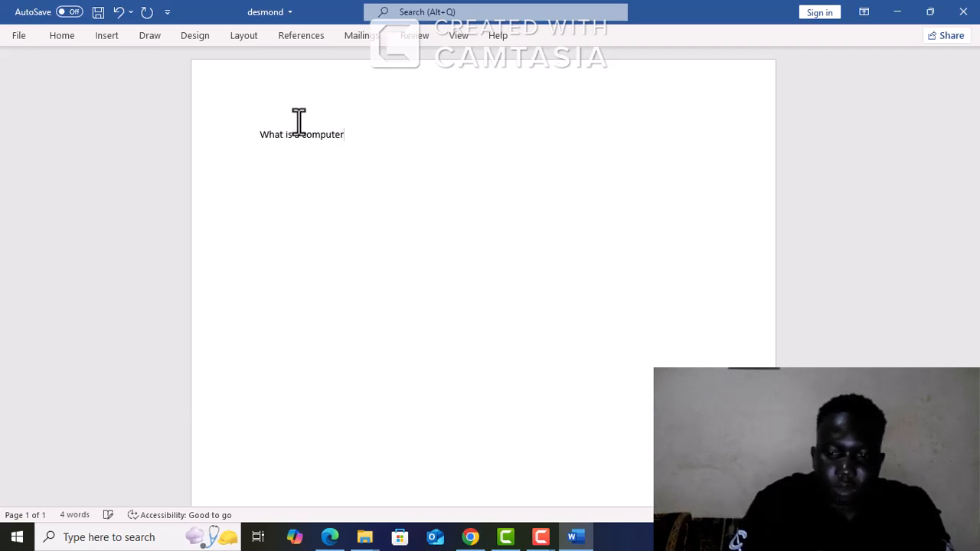
Start a new line below "What is a computer" with the text "A computer is an electronic device"
key(Return)
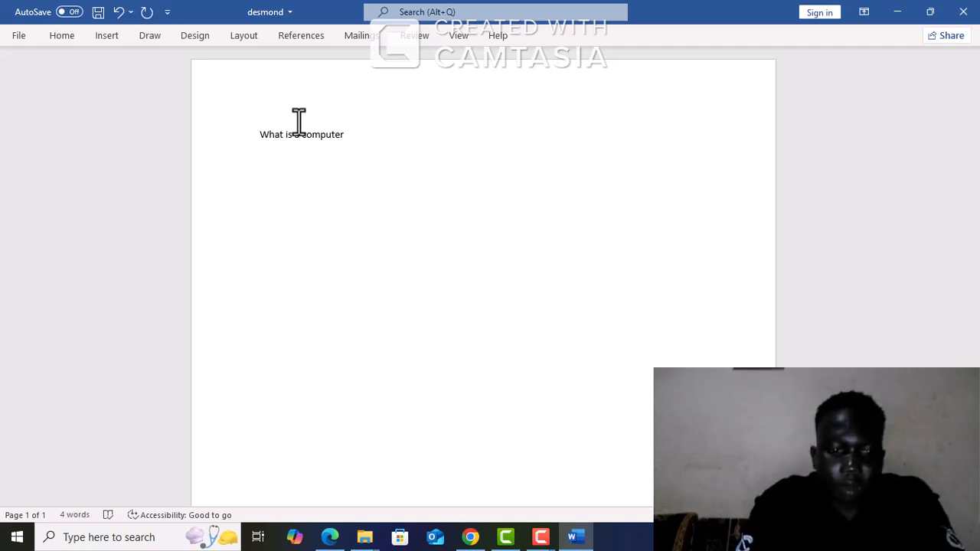
text(A )
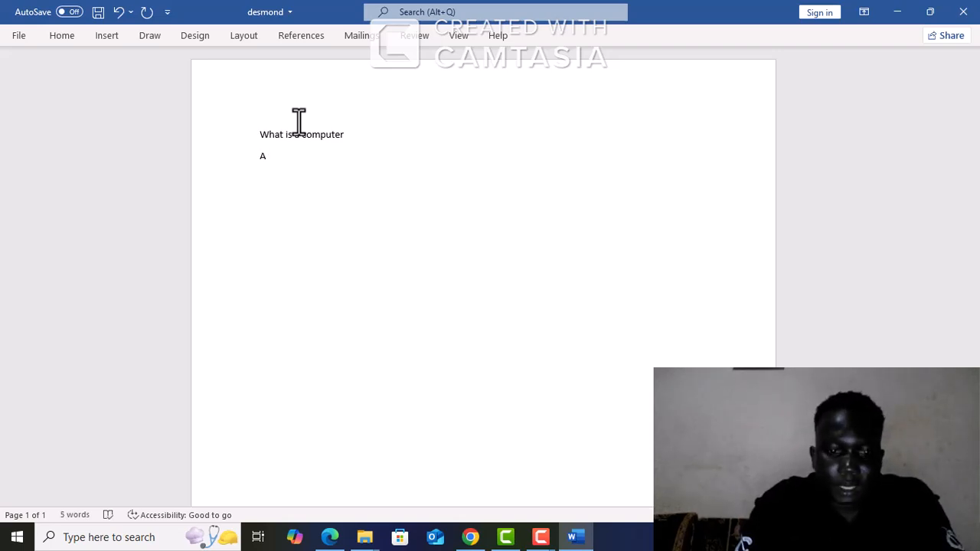
text(co)
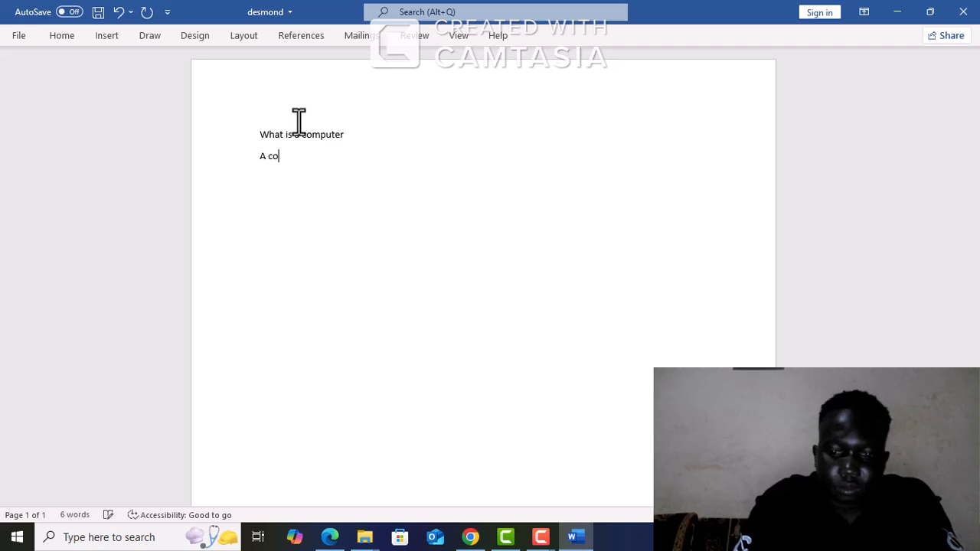
text(mpu)
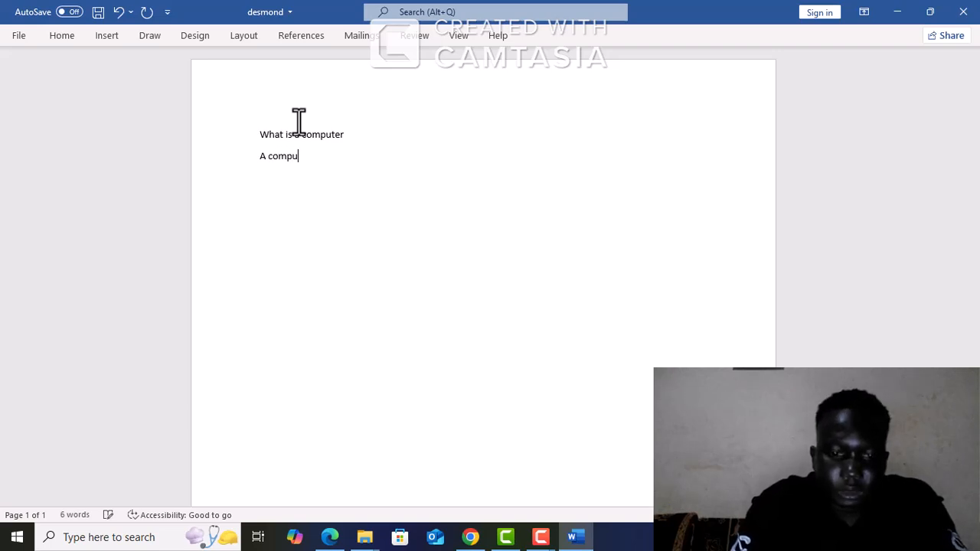
text(ter is )
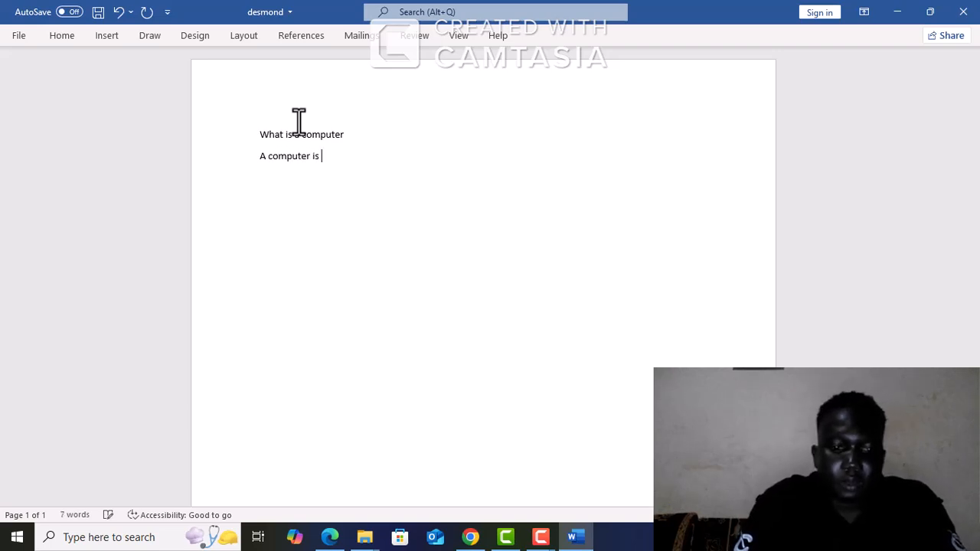
text(an el)
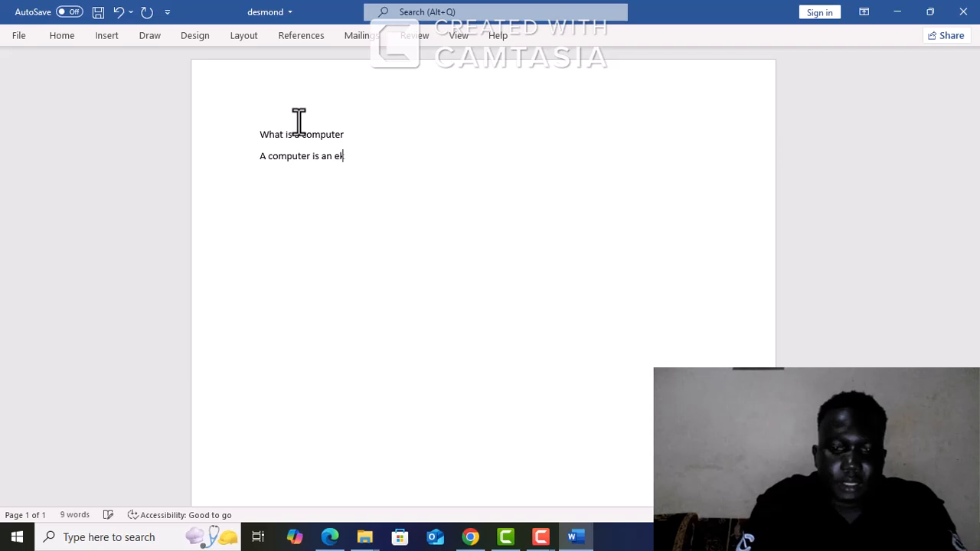
key(BackSpace)
text(le)
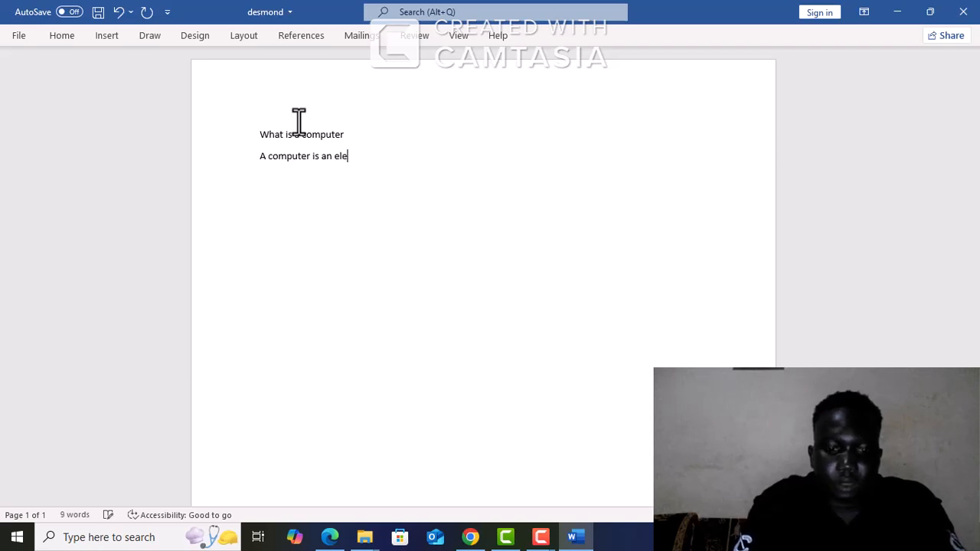
text(ctro)
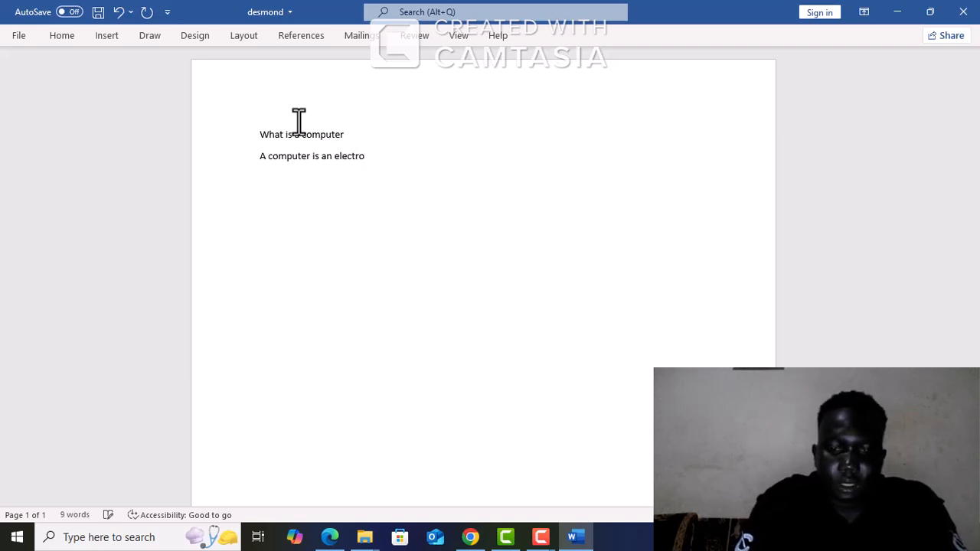
text(nic dev)
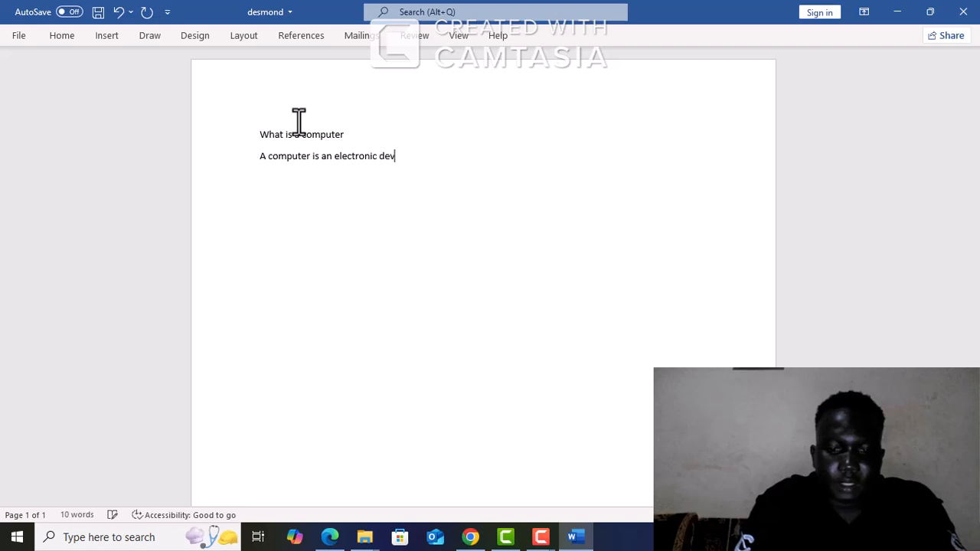
text(ice)
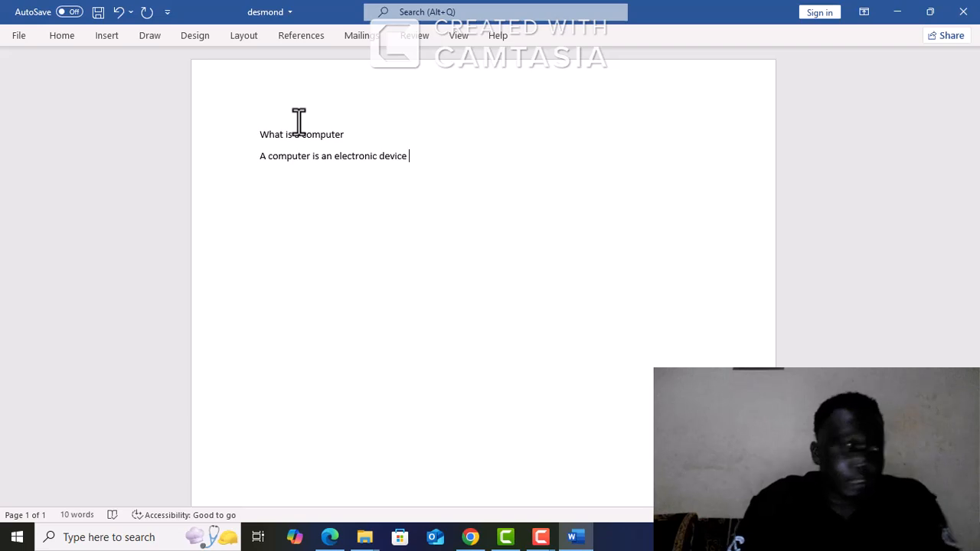
Continue the definition sentence with "that processes data", spelling "processes" with a double s
text(that )
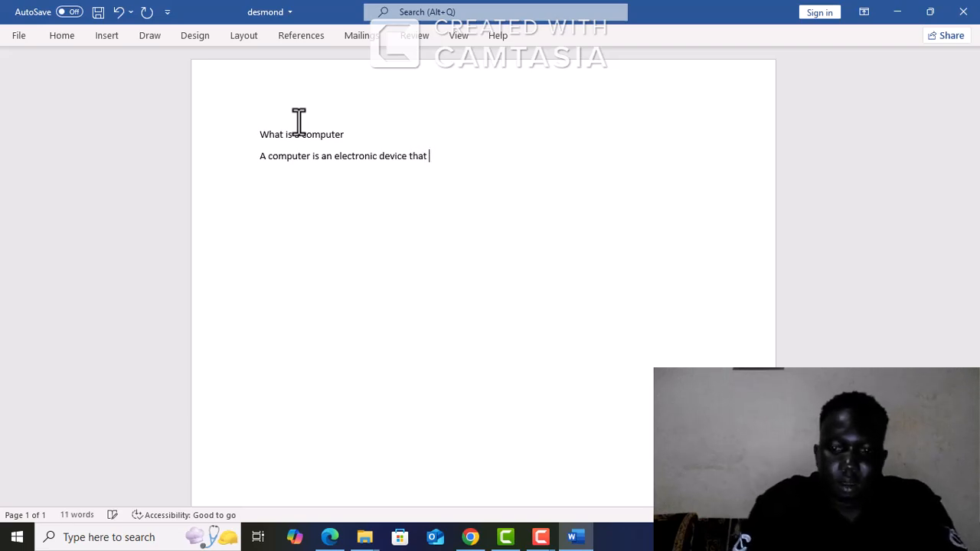
text(process)
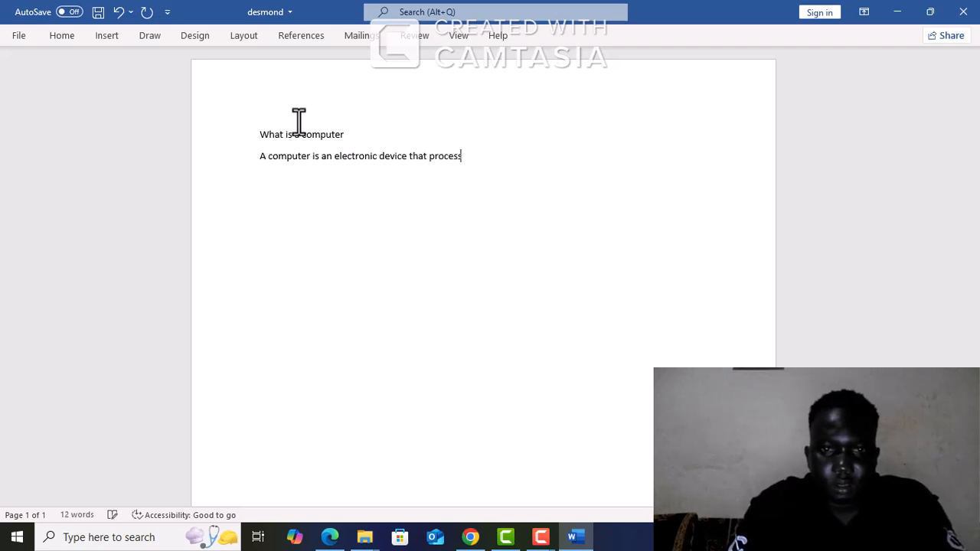
key(BackSpace)
text(es)
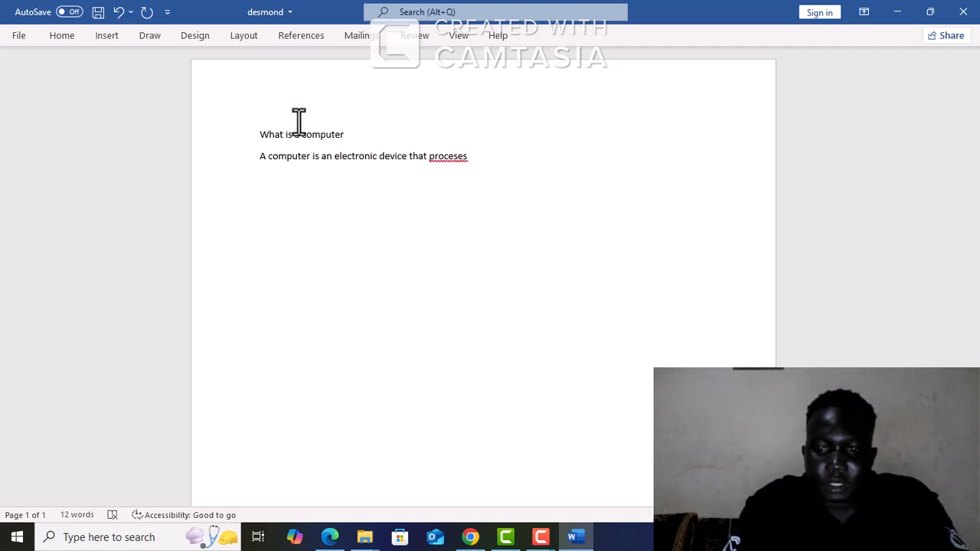
key(BackSpace)
key(BackSpace)
key(BackSpace)
key(BackSpace)
key(BackSpace)
key(BackSpace)
key(BackSpace)
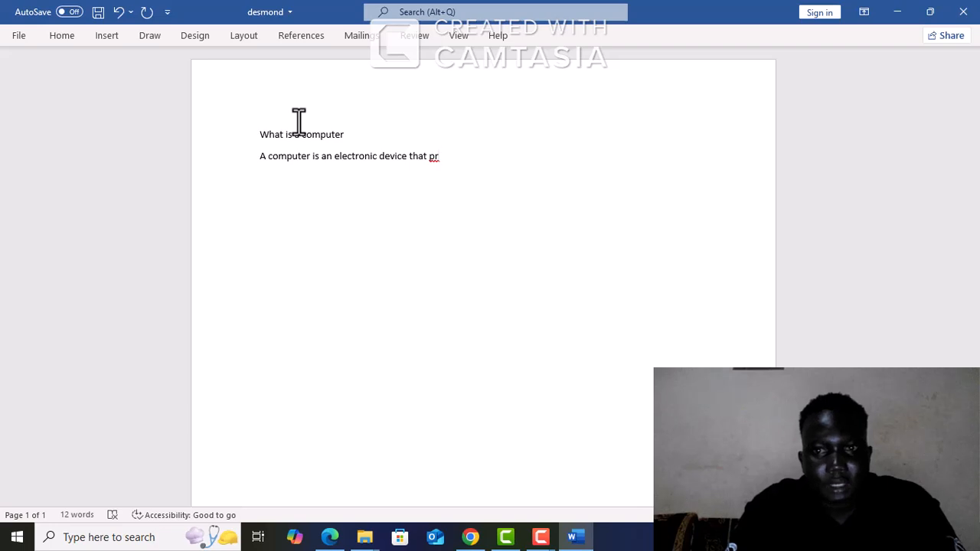
text(o)
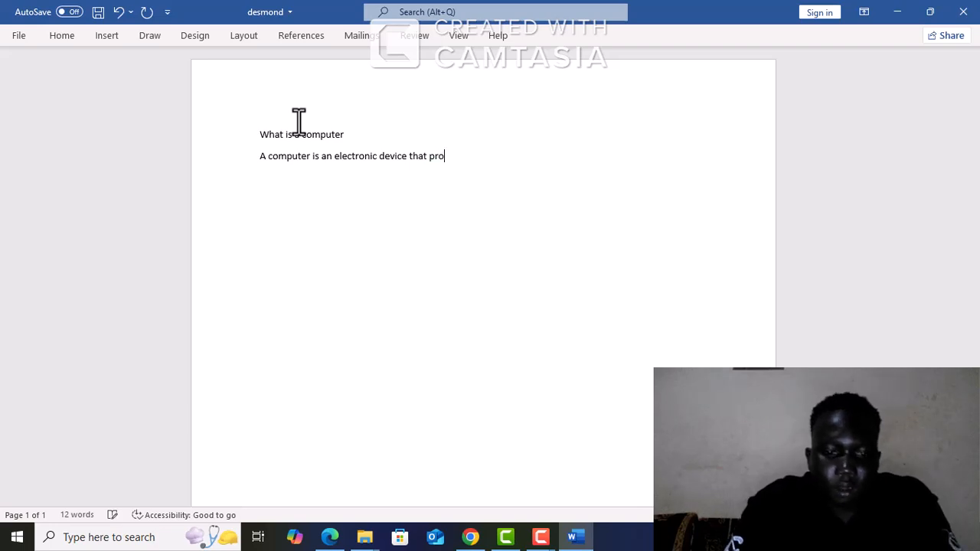
text(cesse)
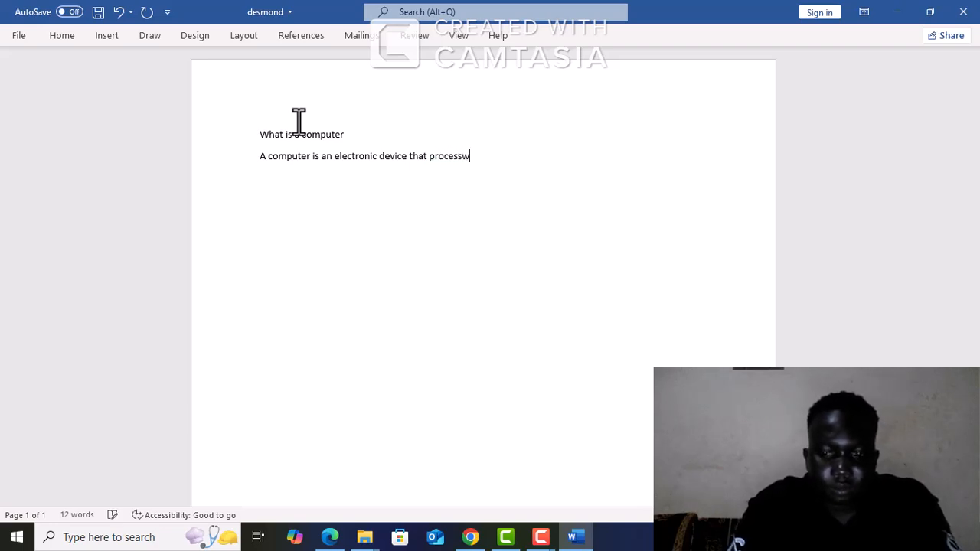
key(BackSpace)
text(es )
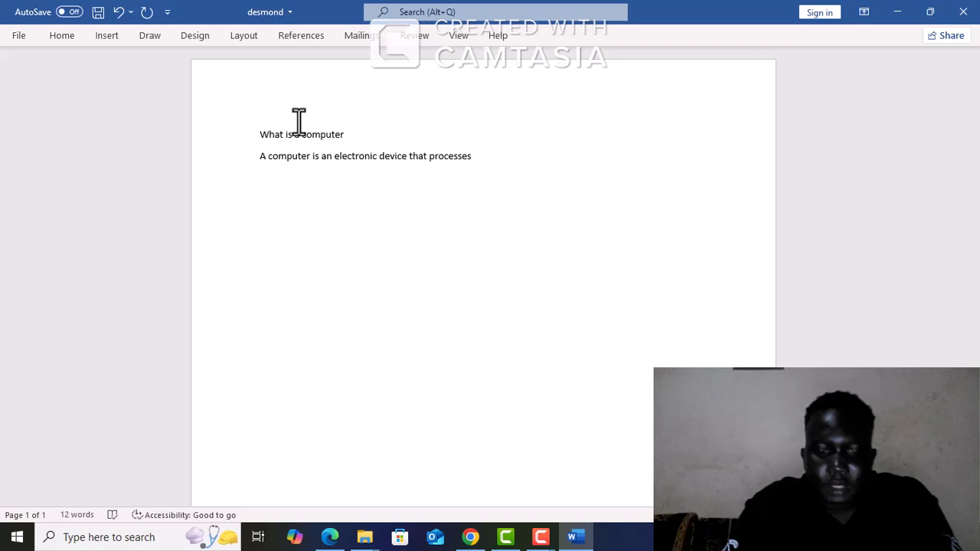
text(dt)
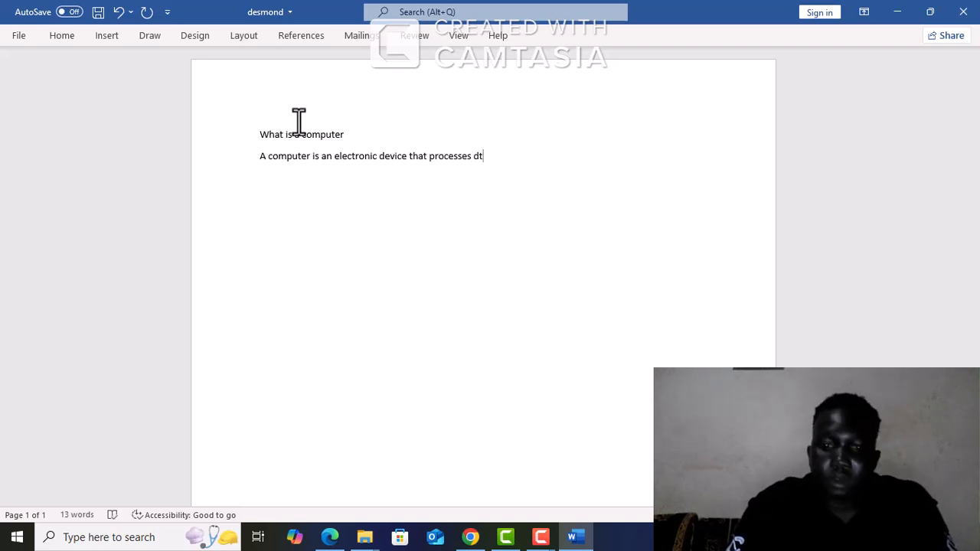
key(BackSpace)
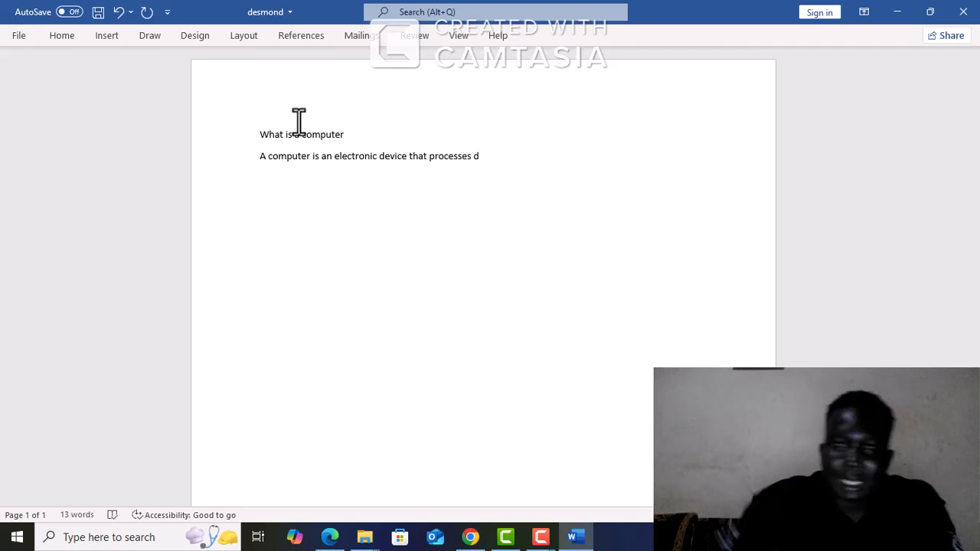
text(ata)
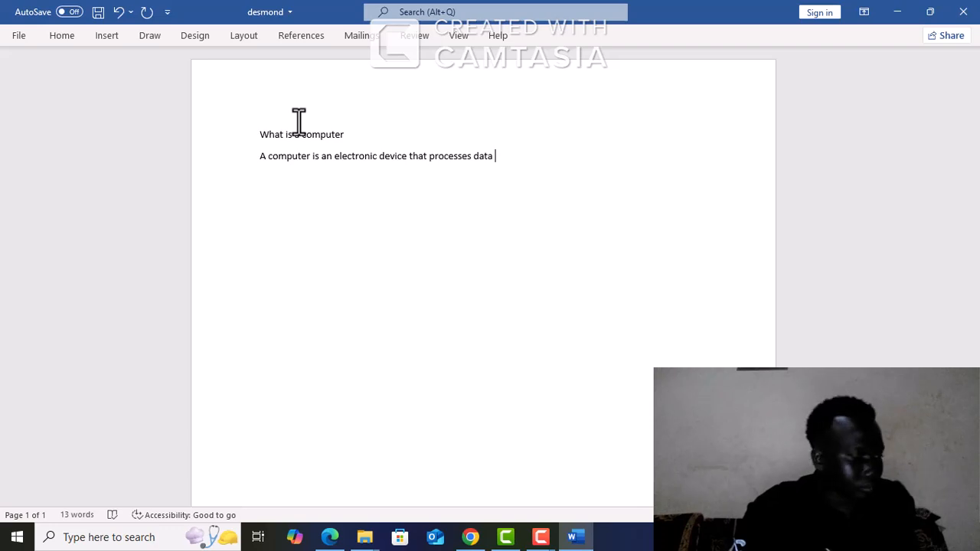
Complete the definition sentence with "to a set of instruction known programs"
text(ton)
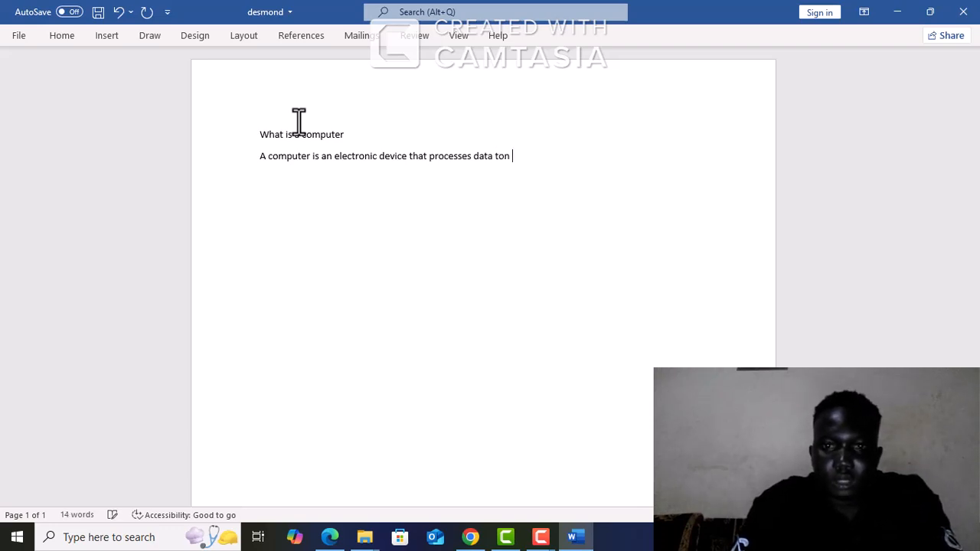
key(BackSpace)
key(BackSpace)
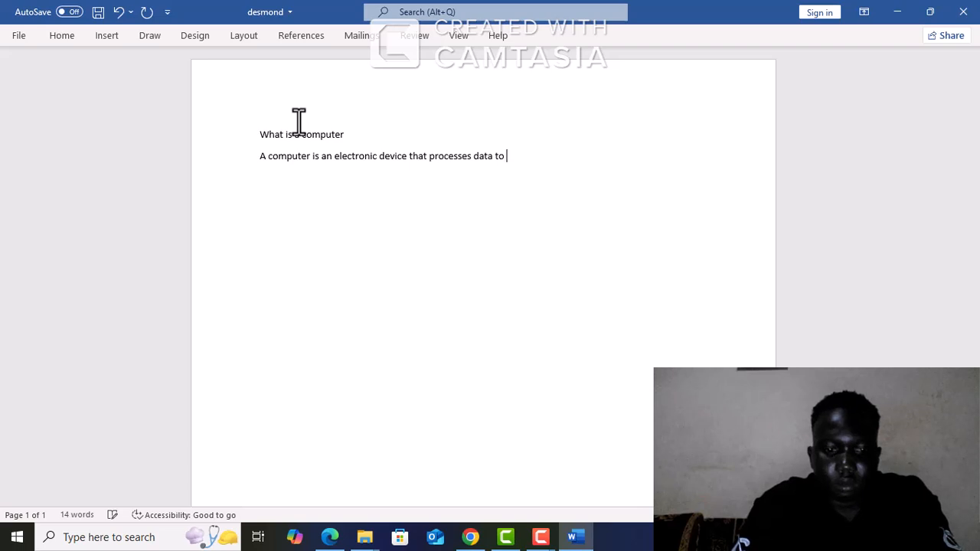
text(a set b)
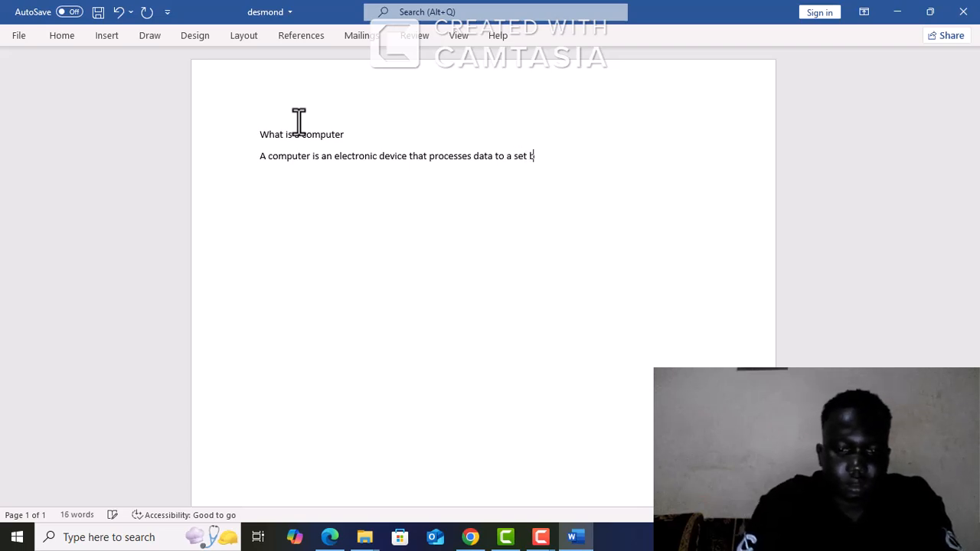
key(BackSpace)
text(o)
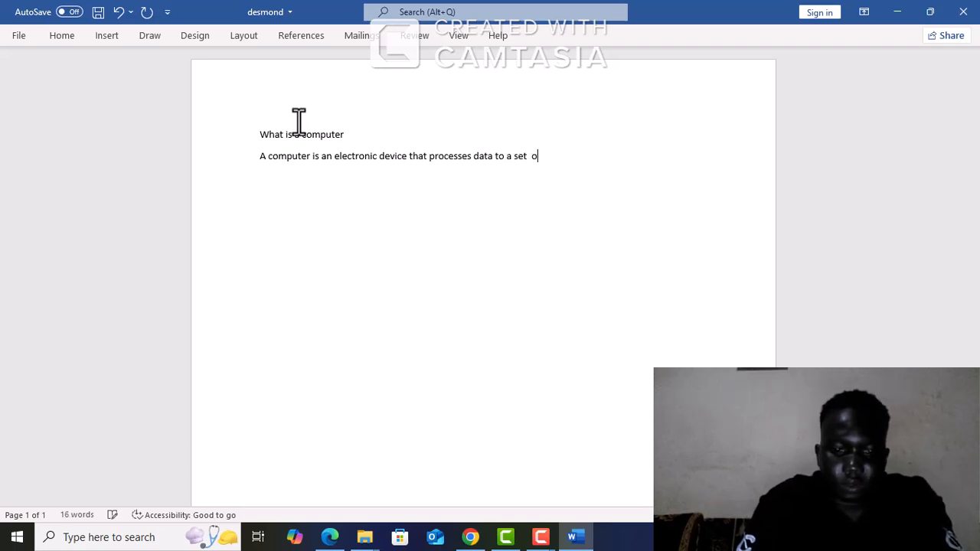
text(f ins)
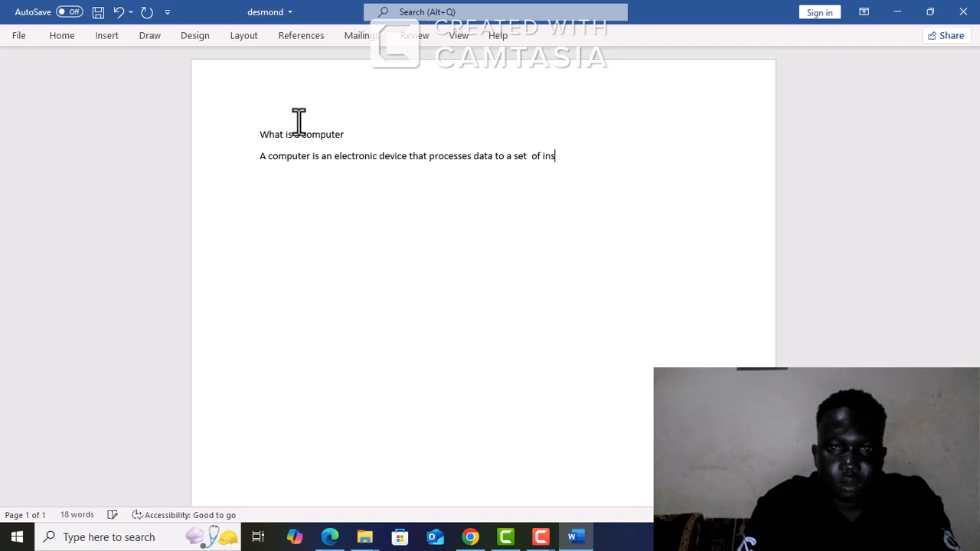
text(tr)
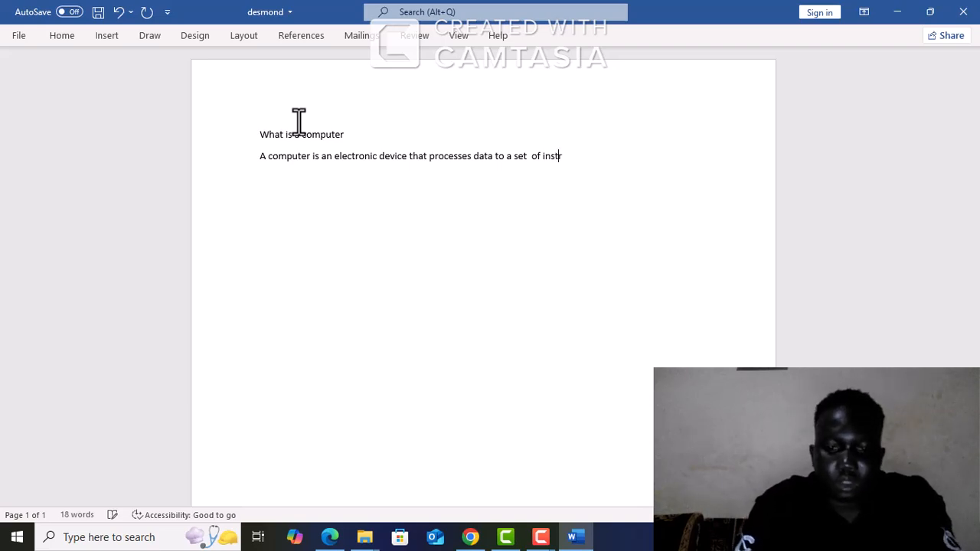
text(uction kn)
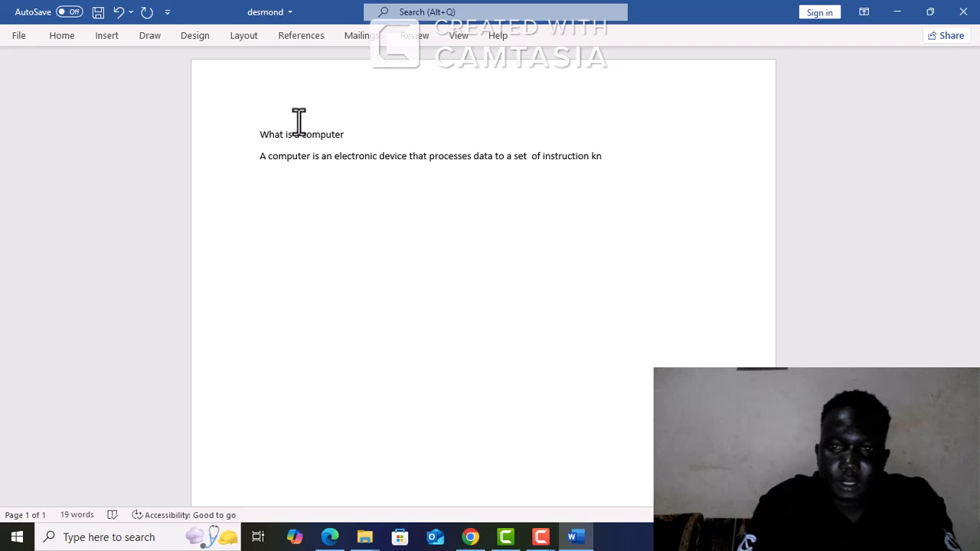
text(own )
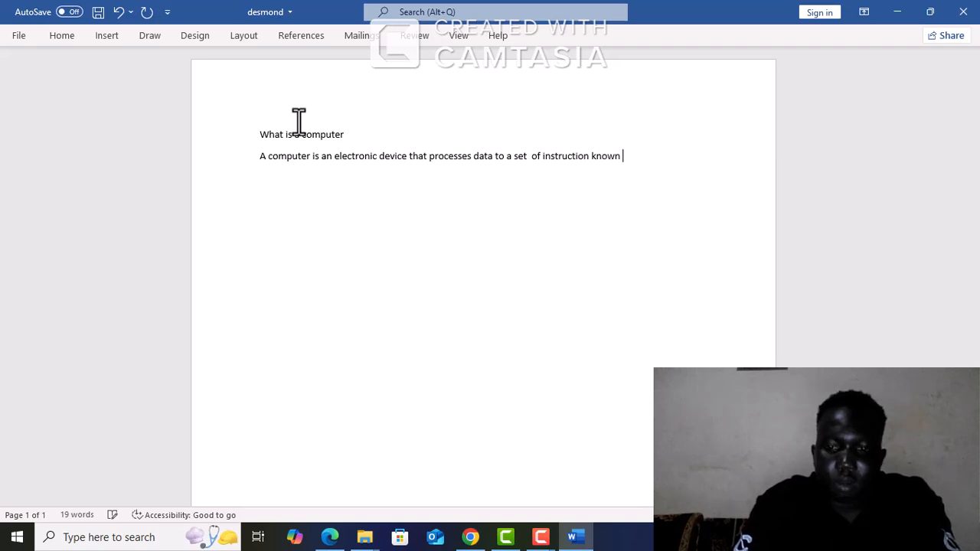
text(pro)
text(g)
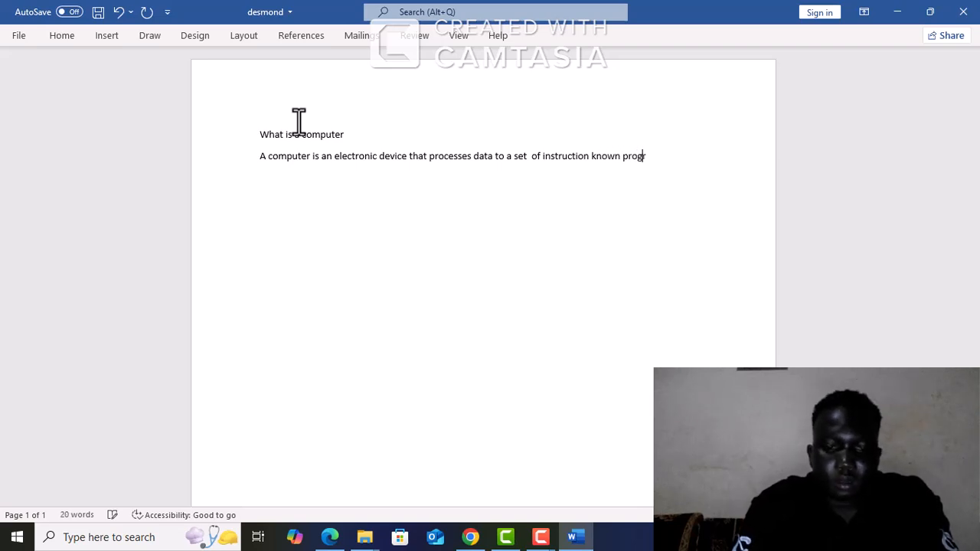
text(rams)
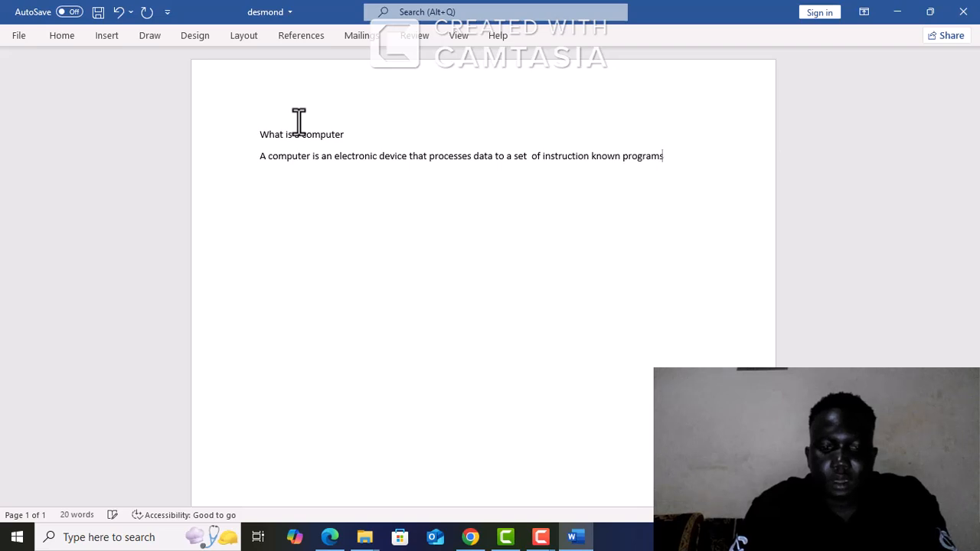
Add the line "Components of a computer" below the definition sentence
key(Return)
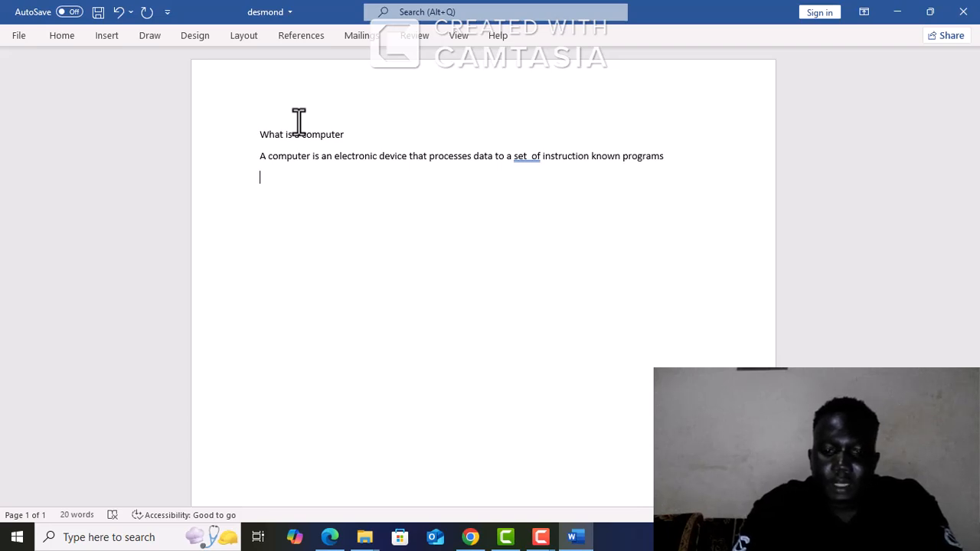
text(co)
key(BackSpace)
text(o)
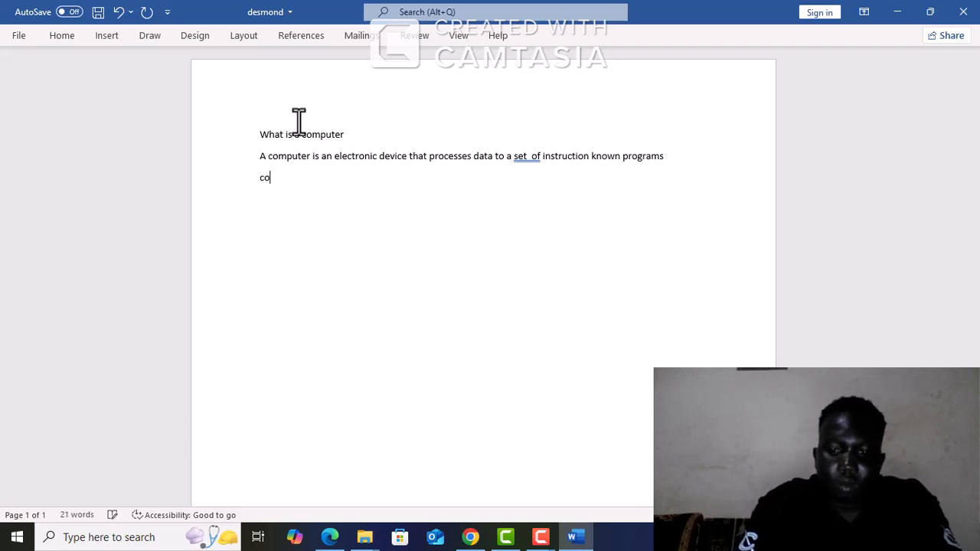
text(mpen)
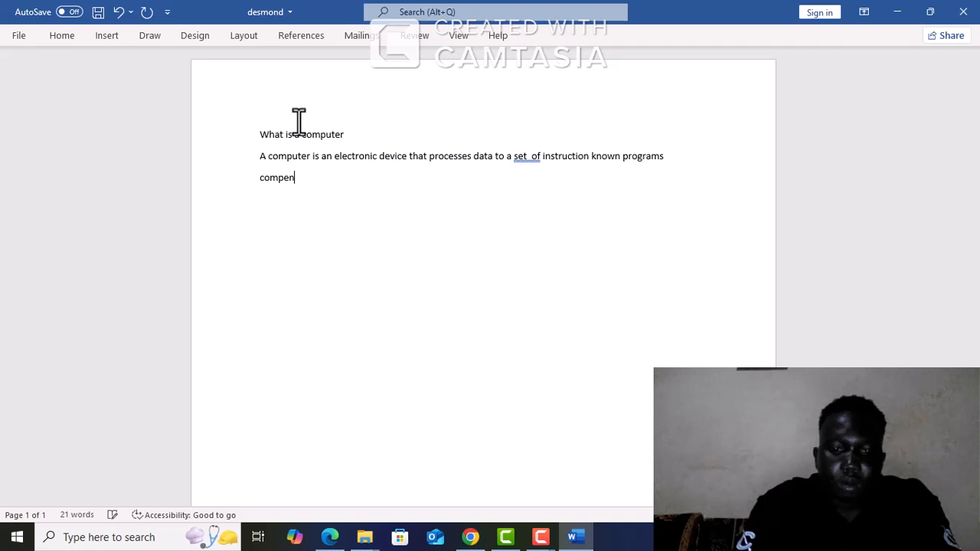
text(t)
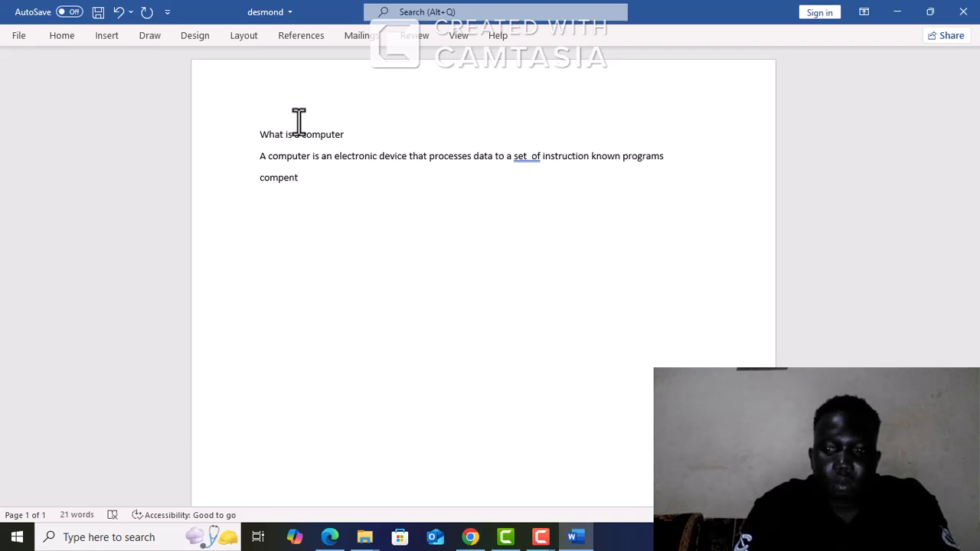
key(BackSpace)
key(BackSpace)
key(BackSpace)
text(onents )
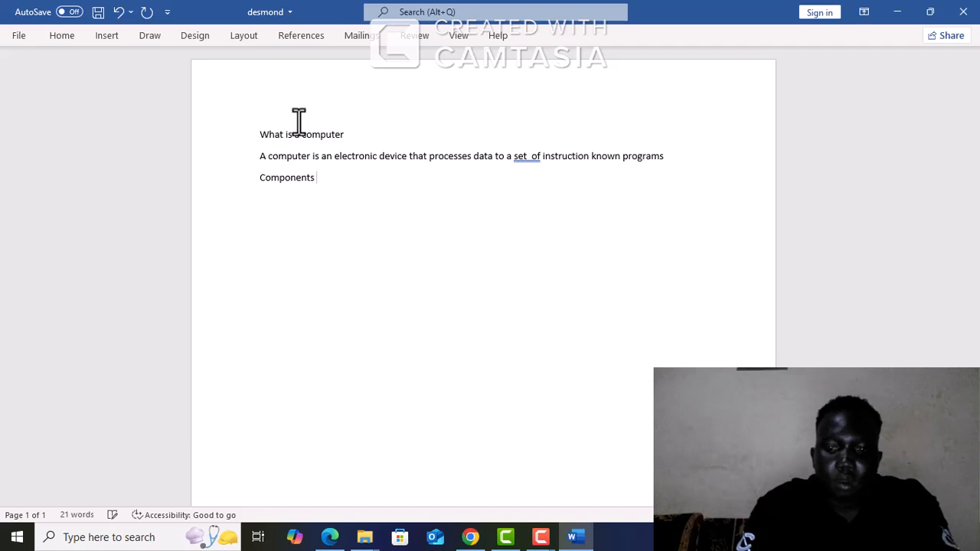
text(o)
text(f )
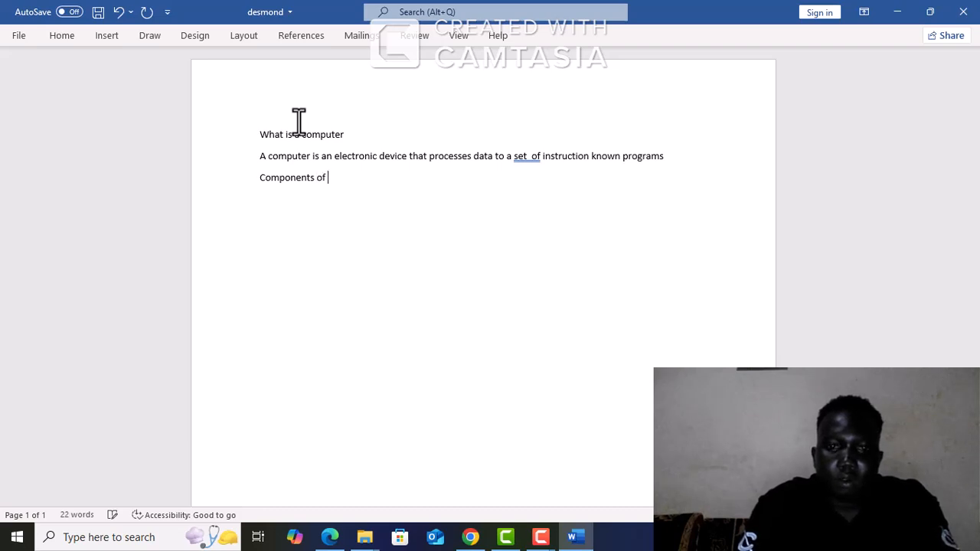
text(a com)
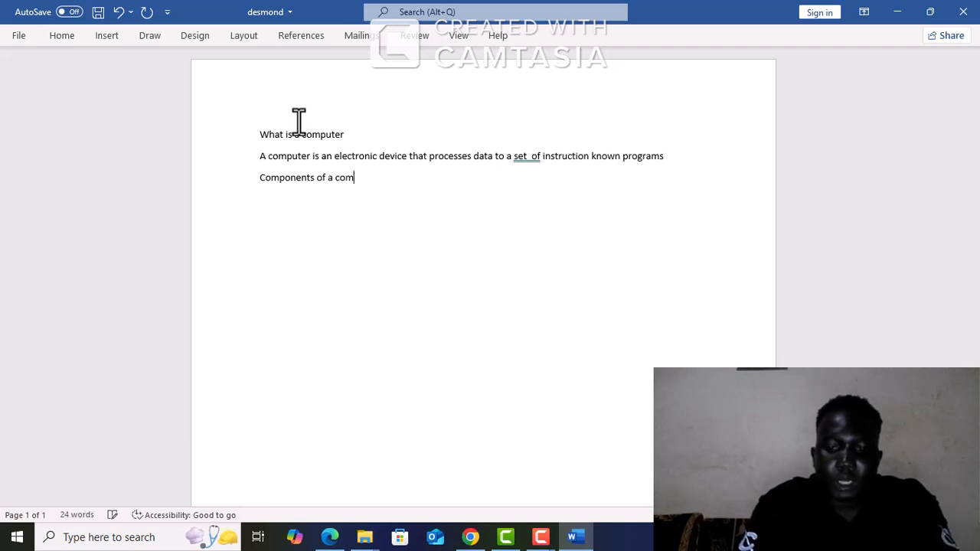
text(puter)
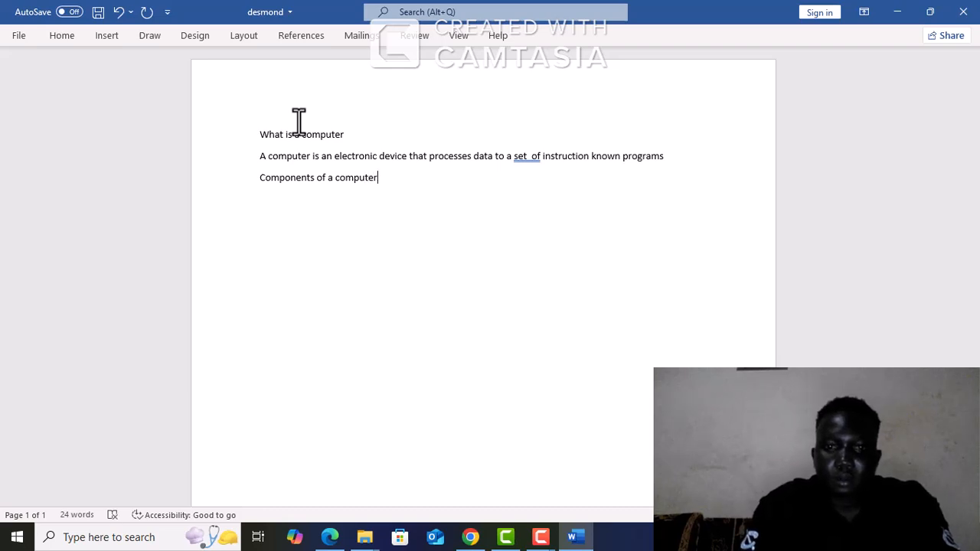
Add "Hardware" on its own line under "Components of a computer"
key(Return)
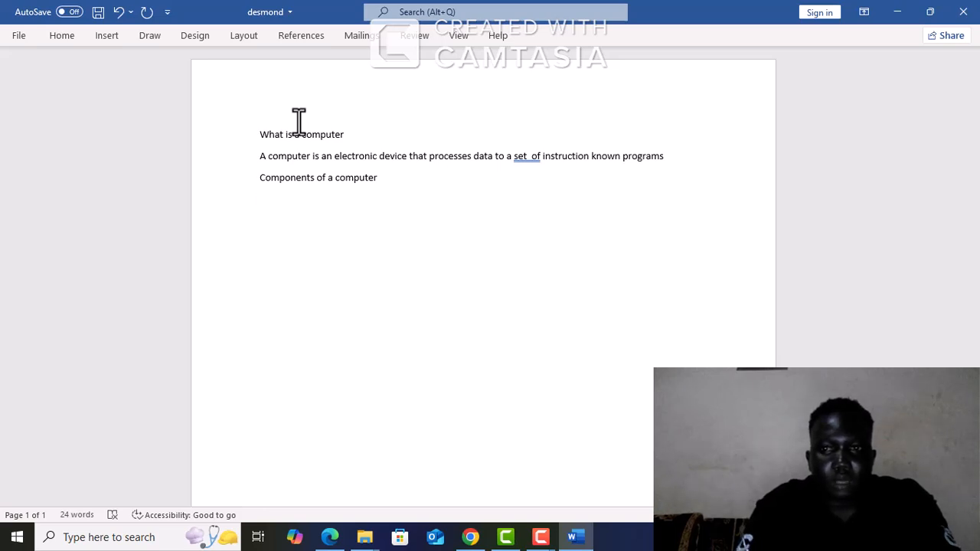
text(ha)
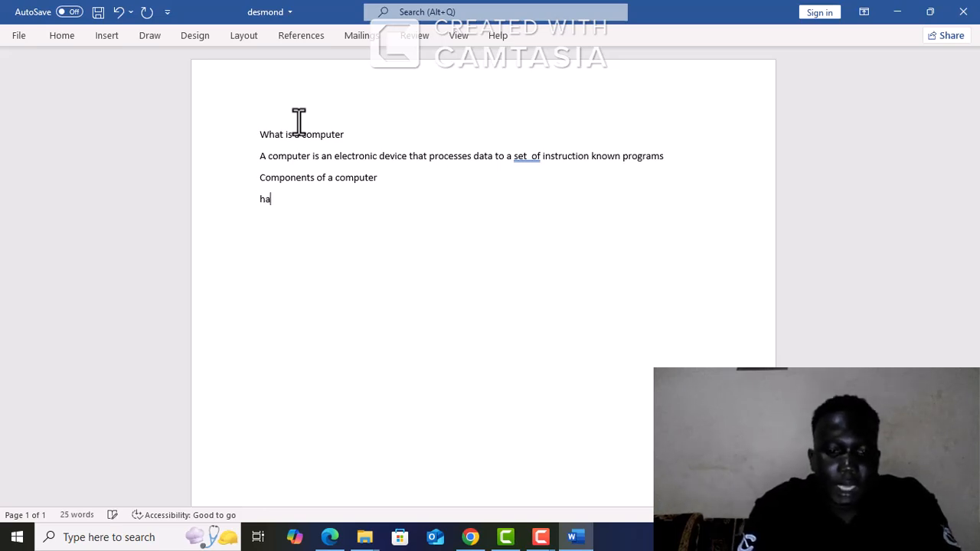
text(rdw)
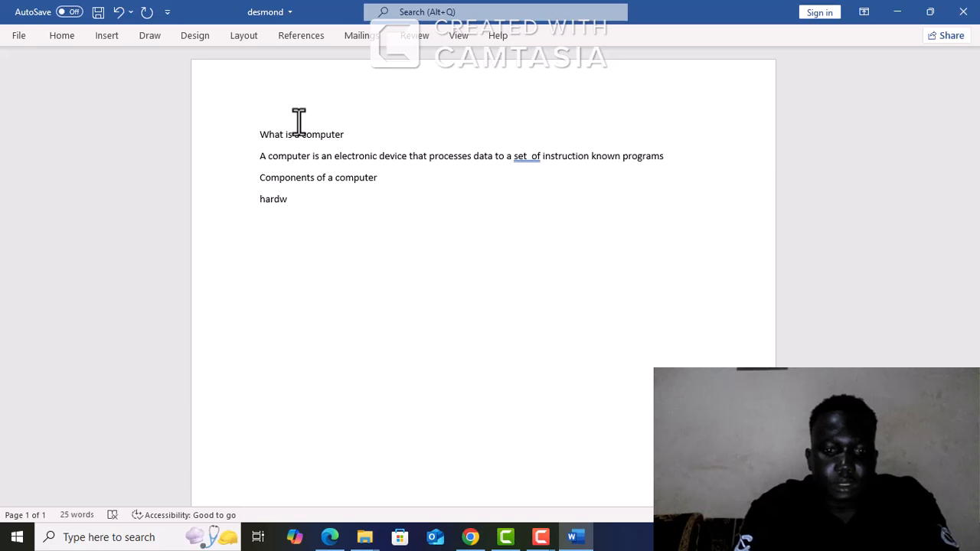
text(re)
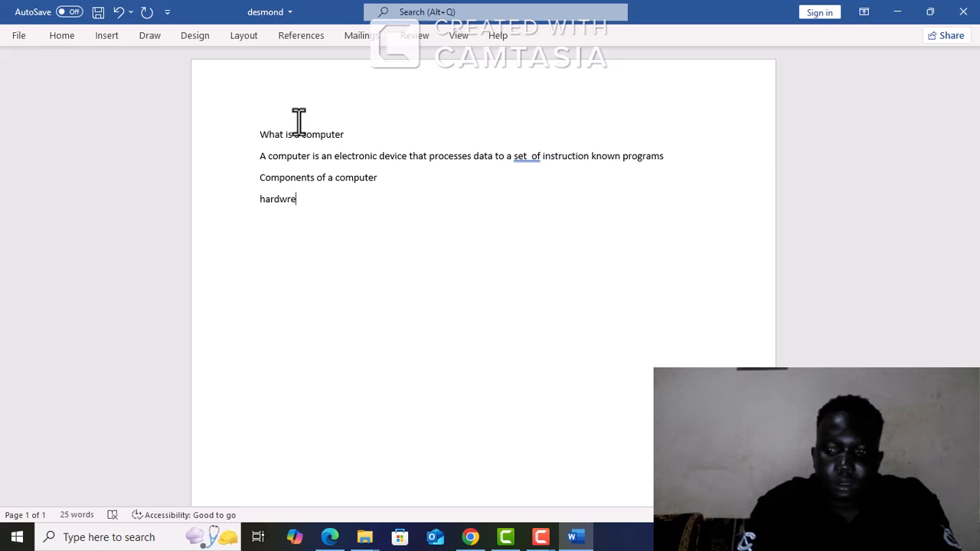
key(BackSpace)
key(BackSpace)
text(a)
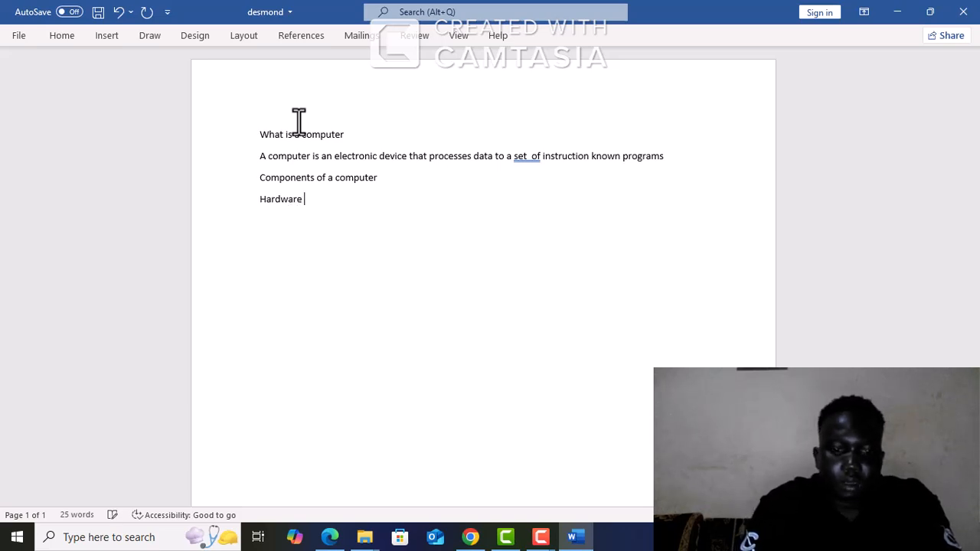
Add "Software" on its own line below "Hardware" and leave a new empty line after it
key(Return)
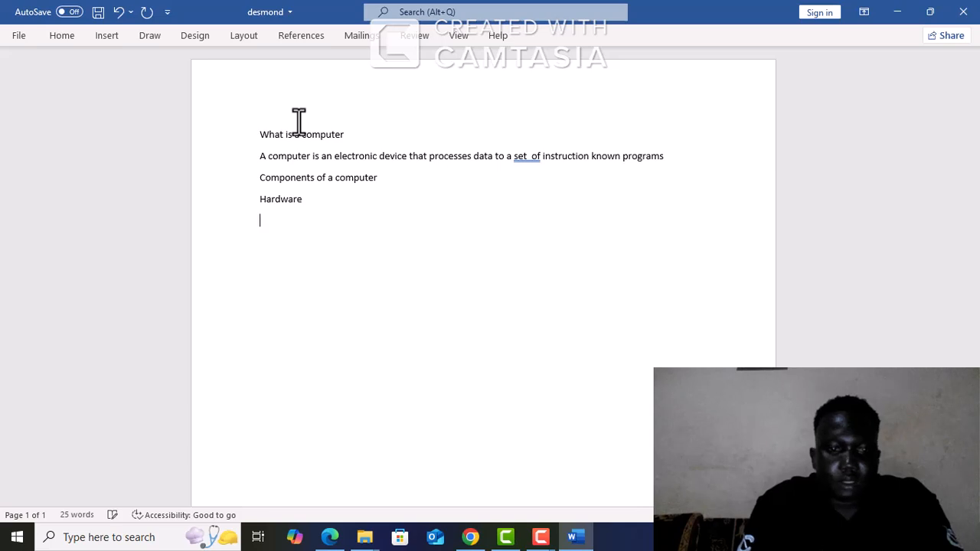
text(so)
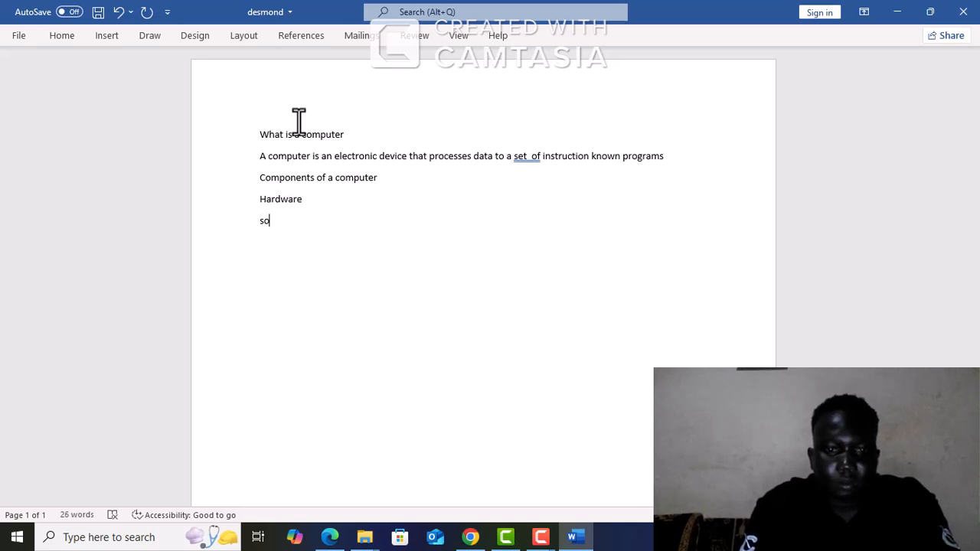
text(ftware)
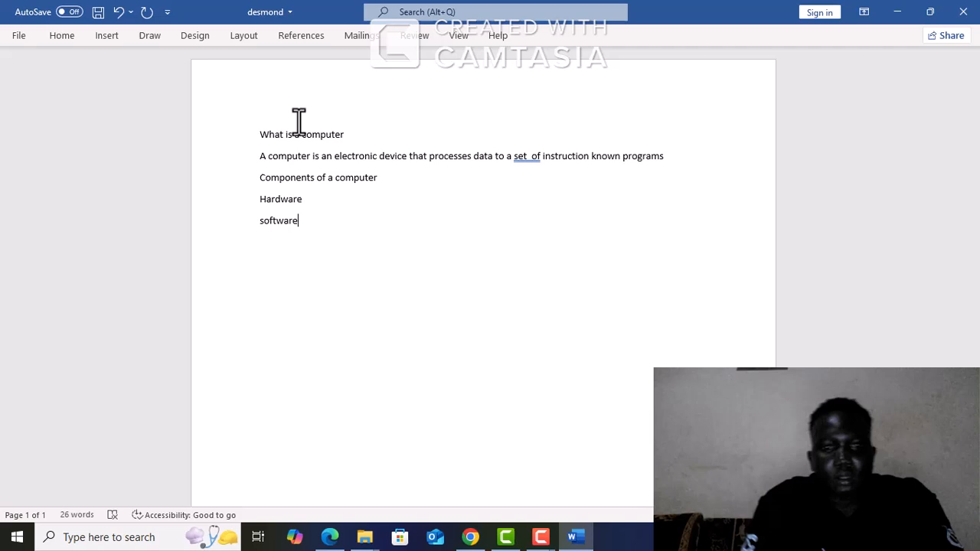
key(Return)
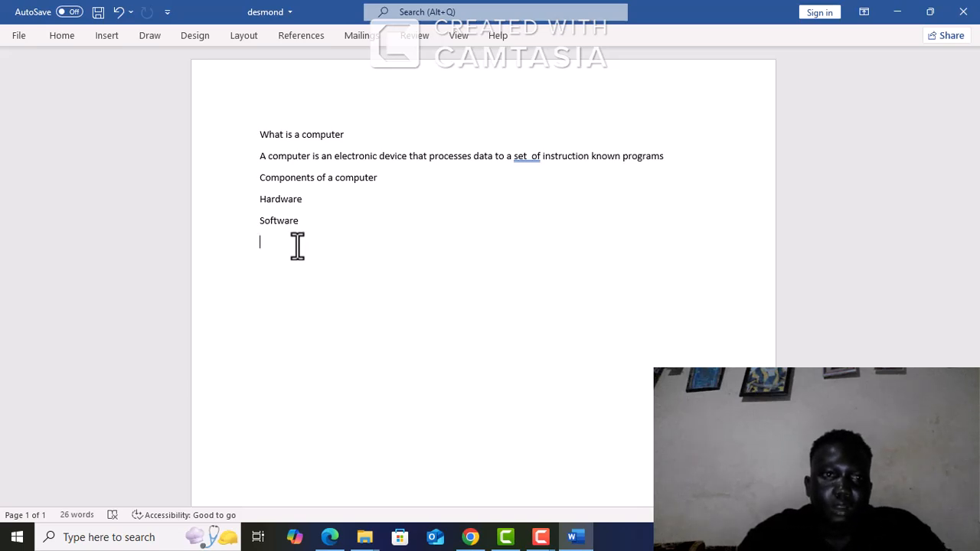
Save the document's changes to its existing file
click(61, 34)
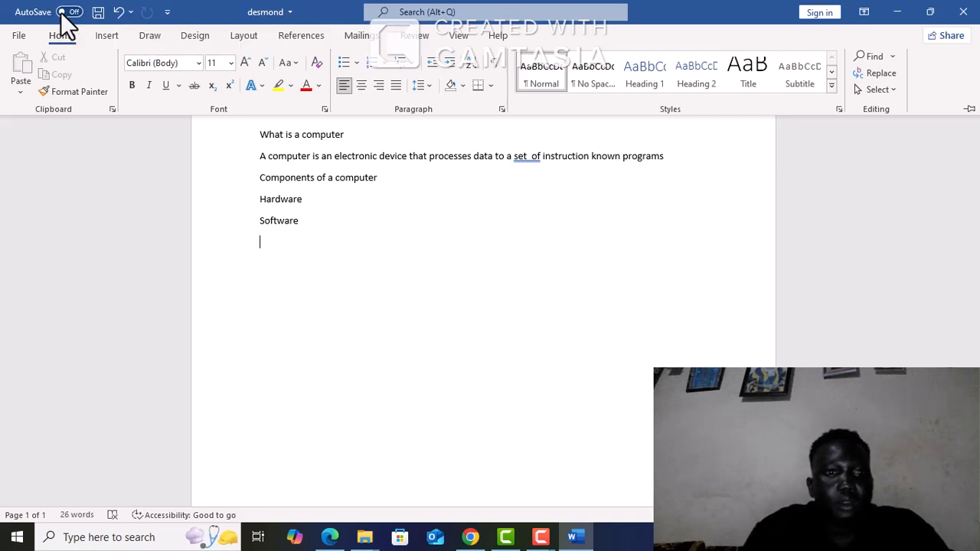
click(20, 38)
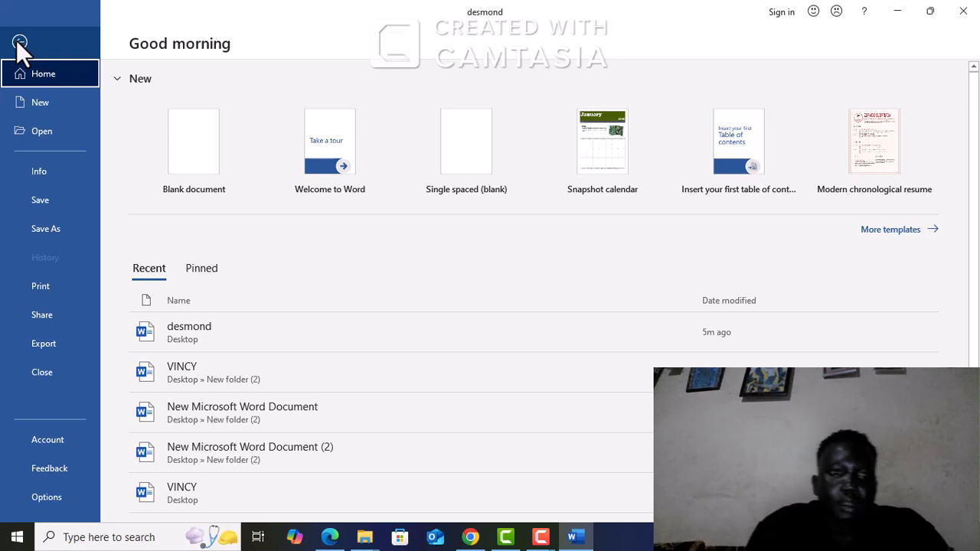
click(37, 228)
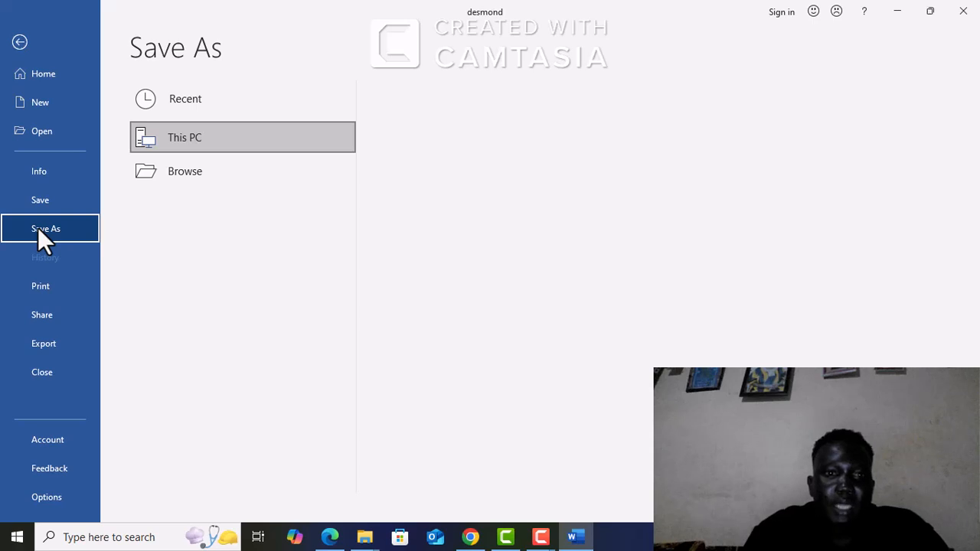
click(36, 203)
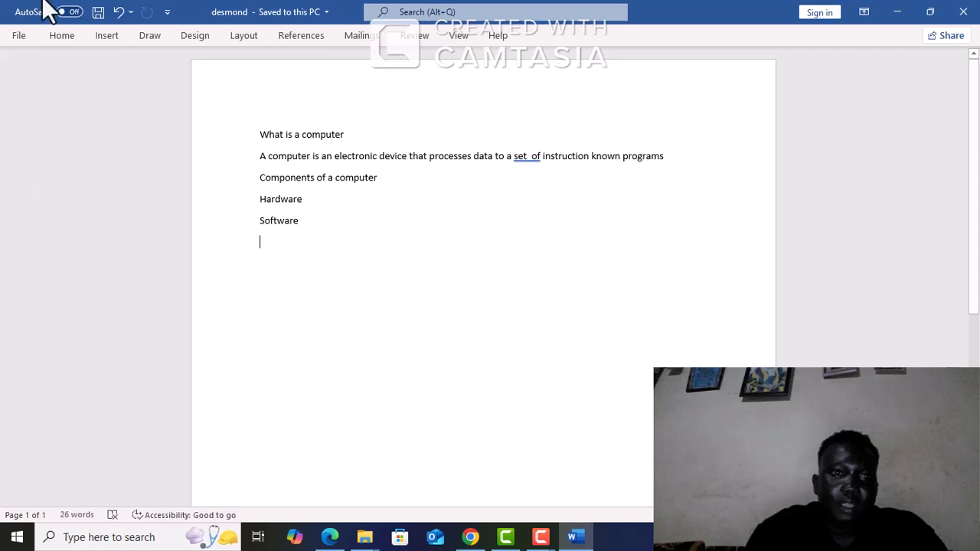
Use Save As to store the document in the Desktop folder under its current file name as a Word Document
click(20, 36)
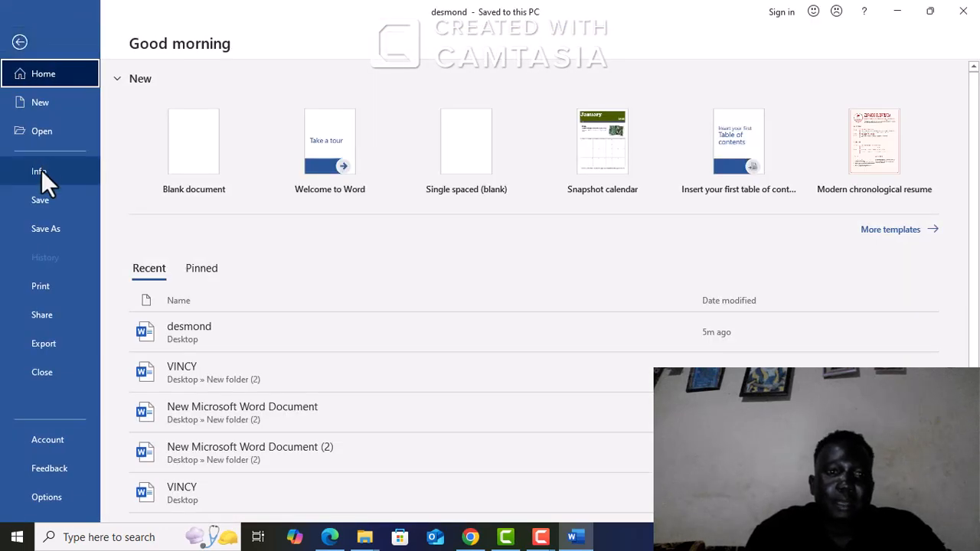
click(41, 231)
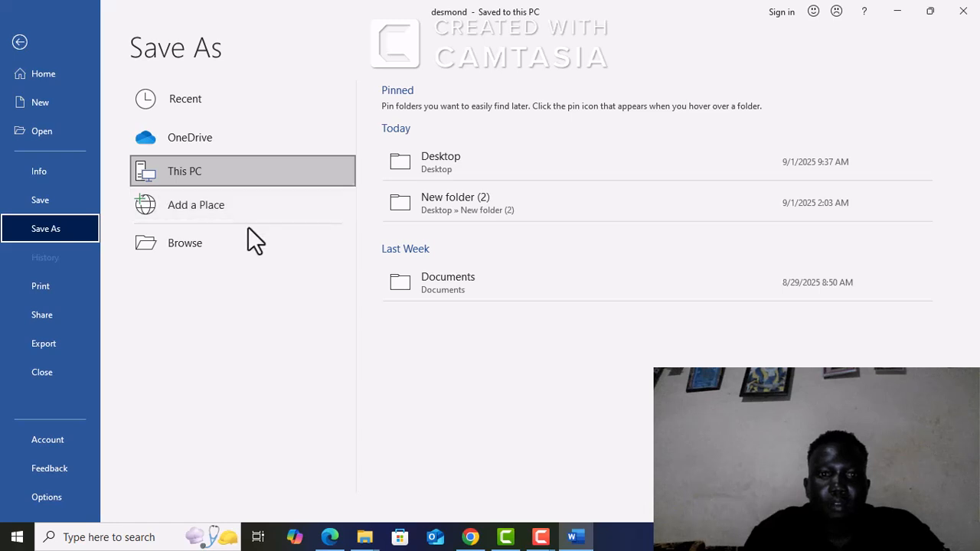
click(241, 250)
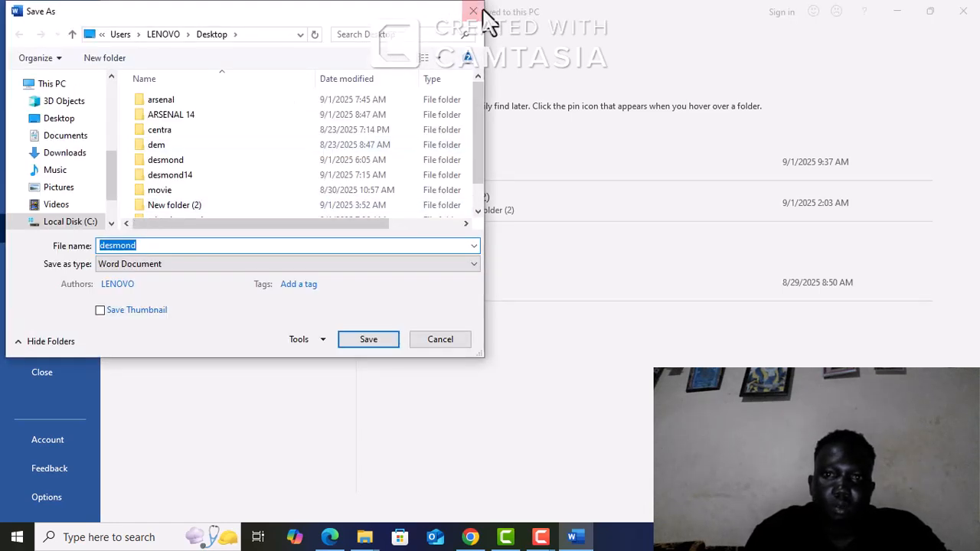
click(473, 12)
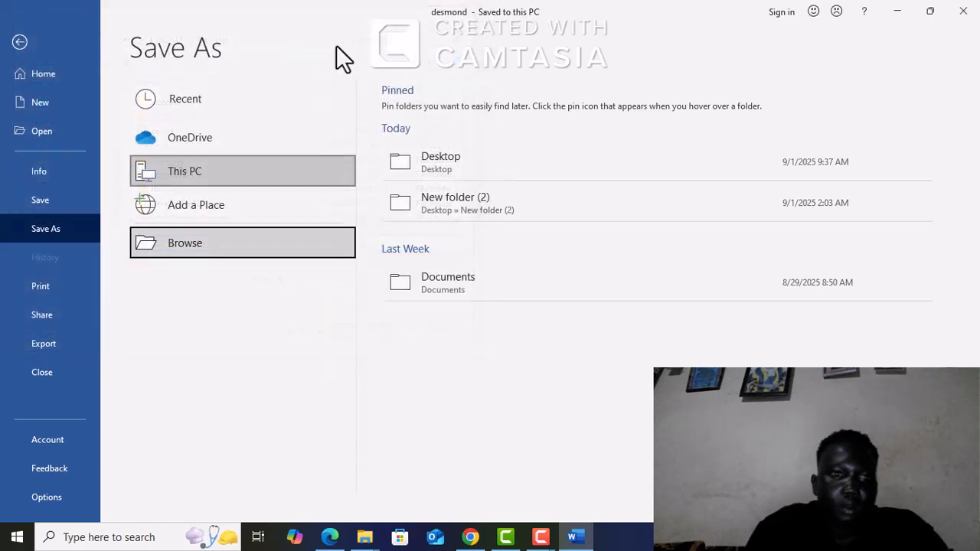
click(55, 227)
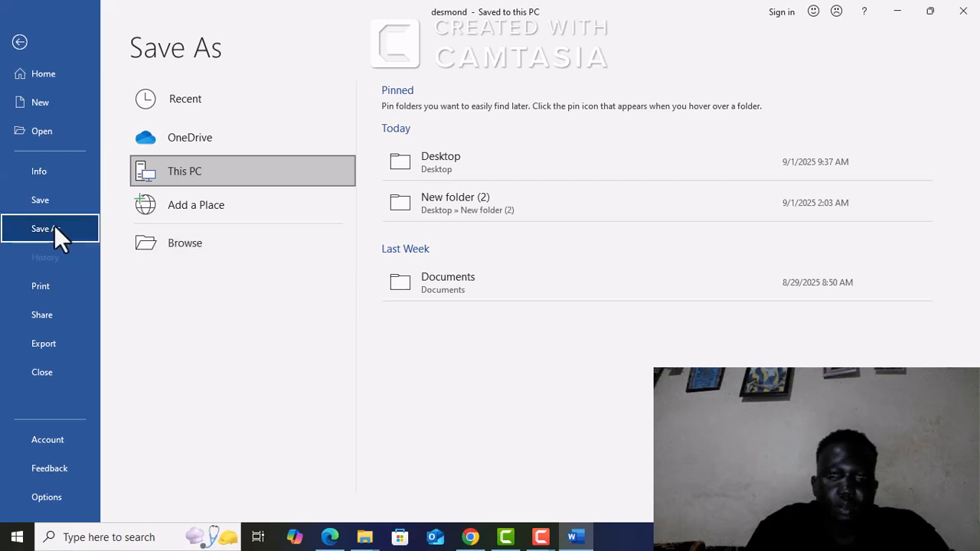
click(471, 153)
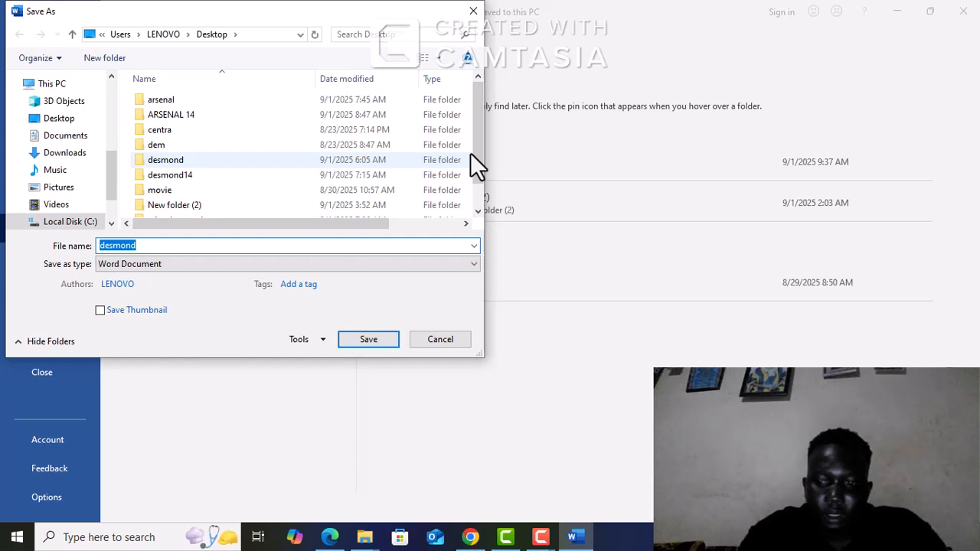
key(Return)
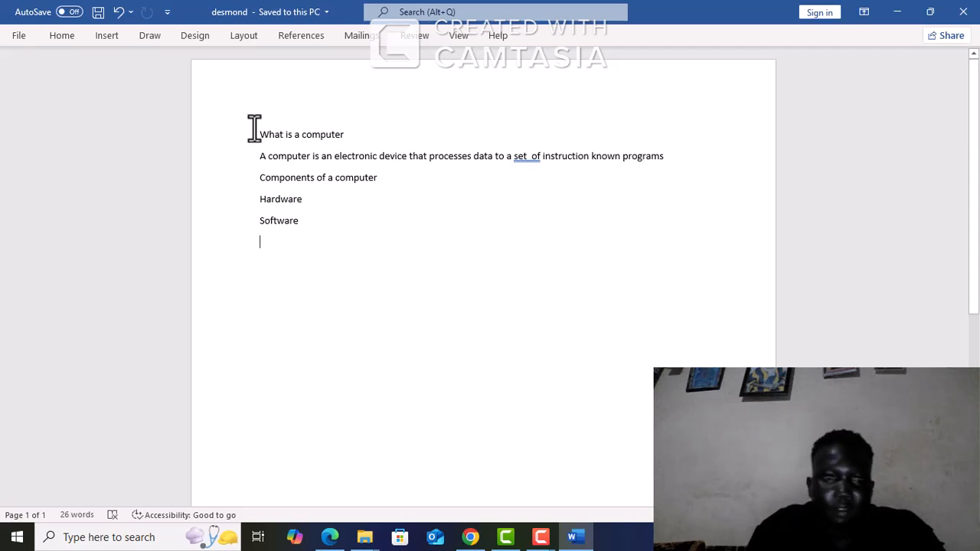
Select all the text from "What is a computer" through "Software" and set its font size to 20
click(64, 41)
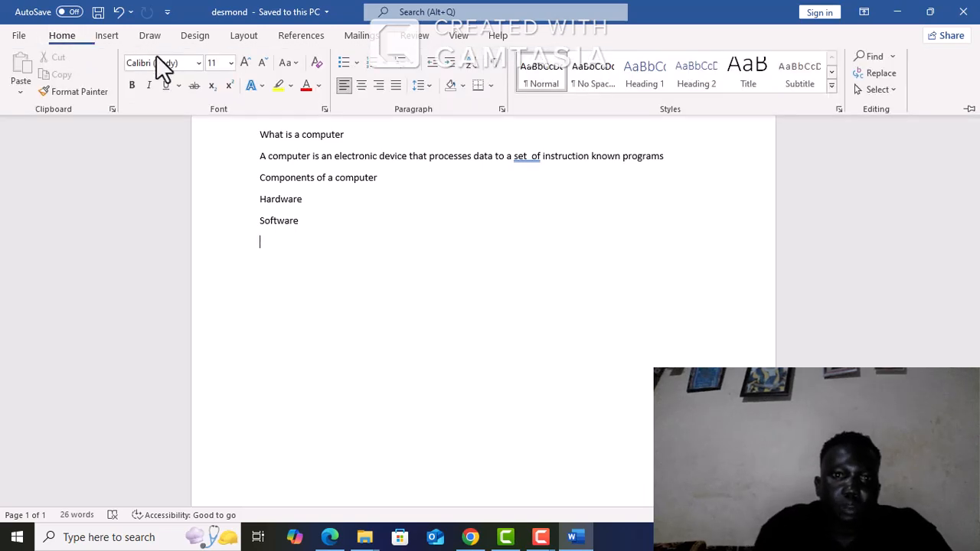
click(246, 125)
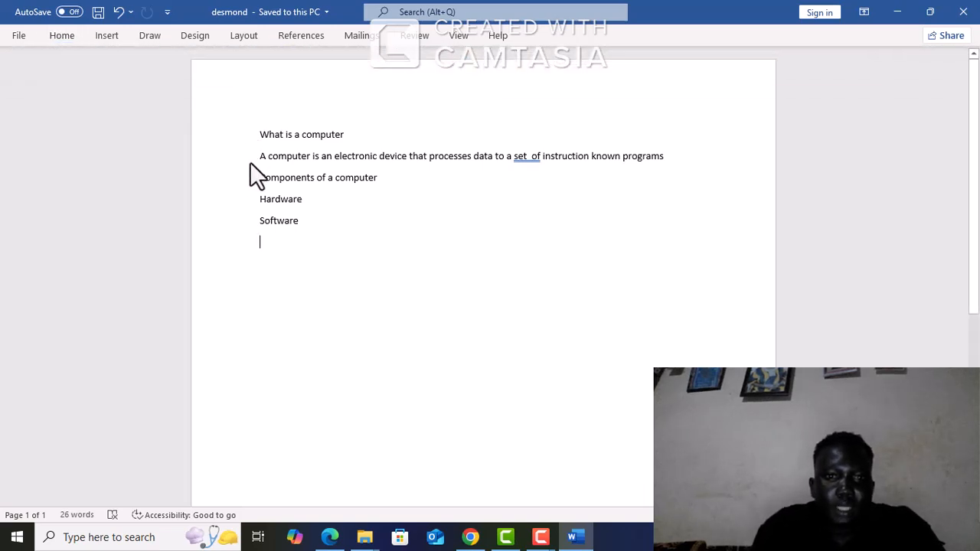
drag(243, 128, 254, 227)
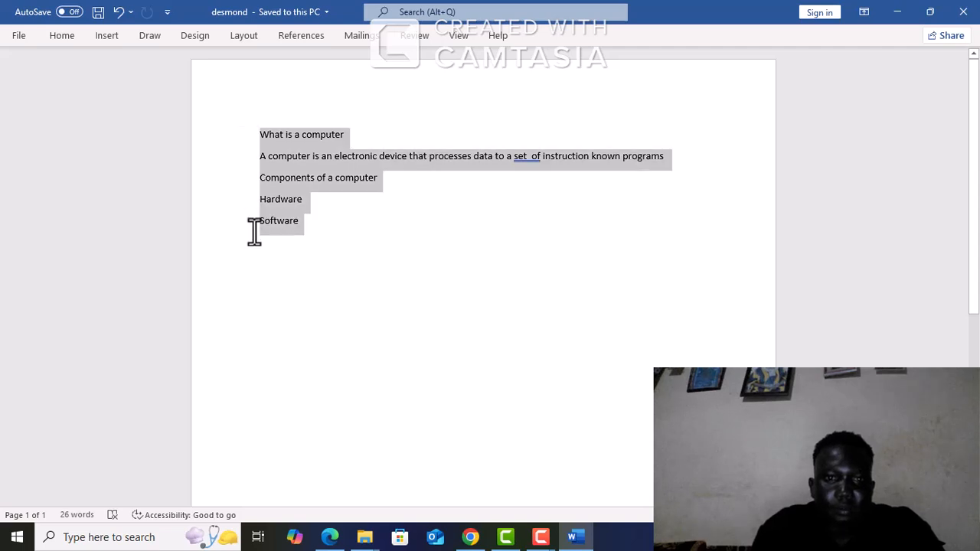
click(54, 37)
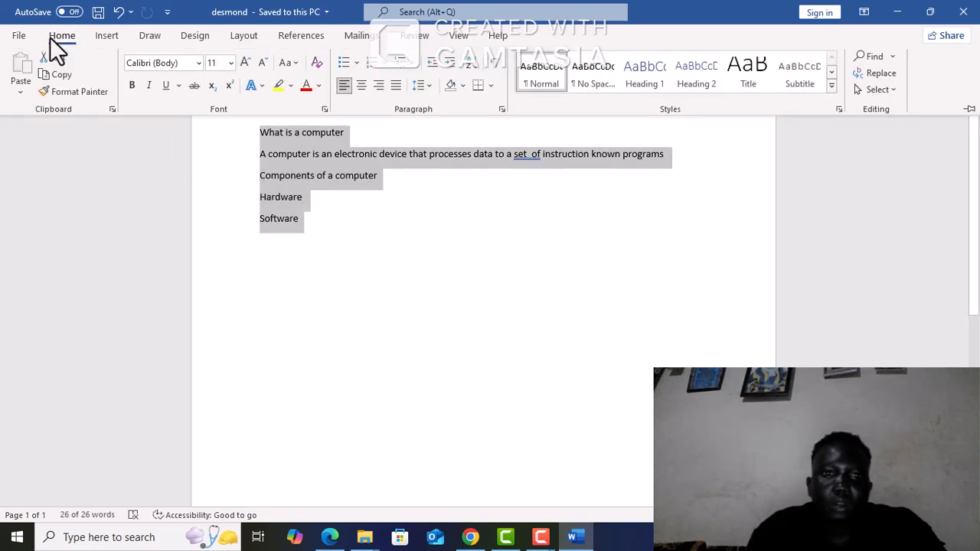
click(230, 62)
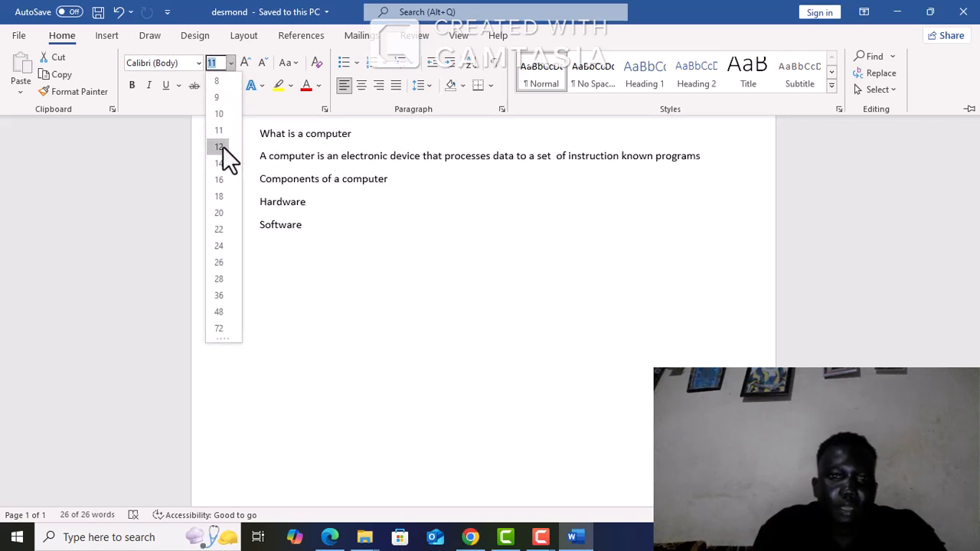
click(225, 211)
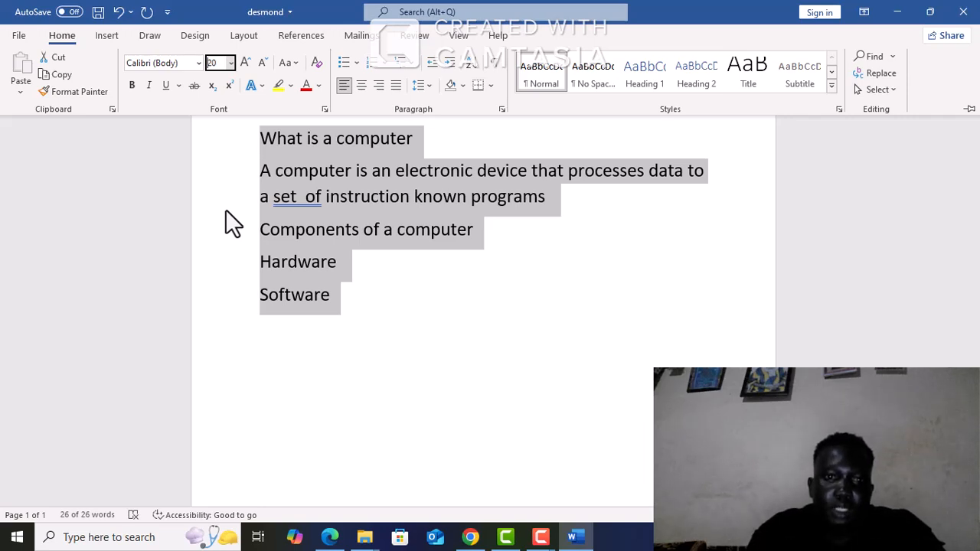
Change the font of all the selected text, from "What is a computer" through "Software", to Algerian
click(199, 64)
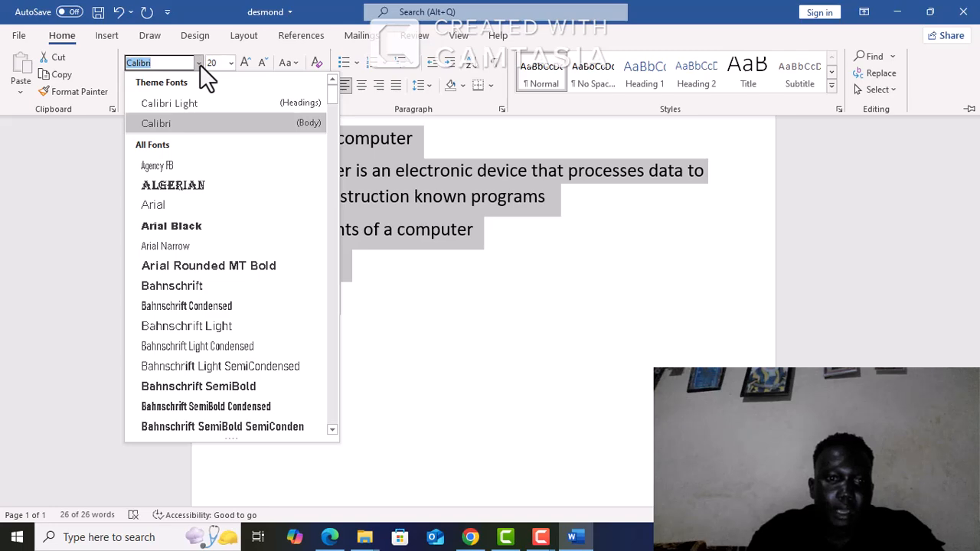
click(171, 190)
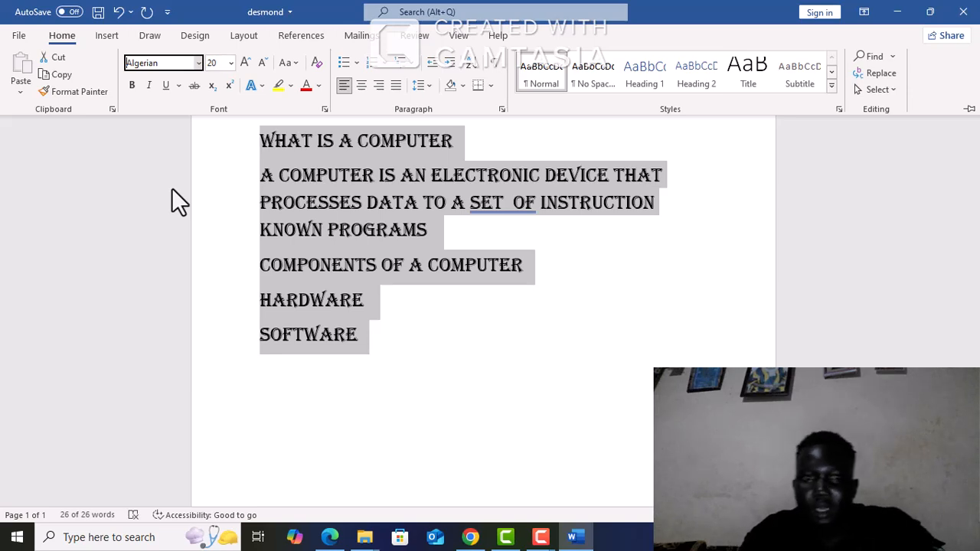
key(ctrl+F1)
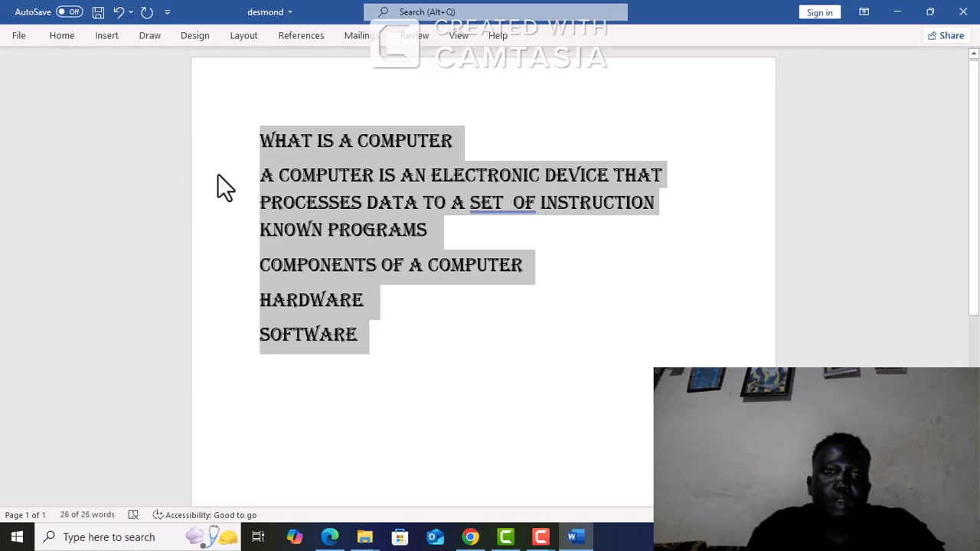
Reselect all the text from "What is a computer" through "Software" and save the document with its new font formatting
click(61, 13)
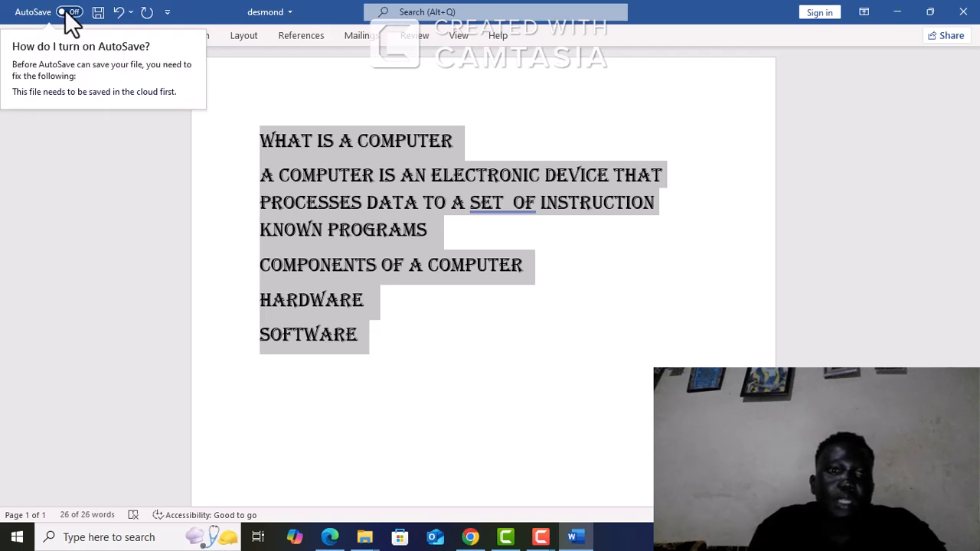
click(201, 204)
click(202, 204)
click(230, 131)
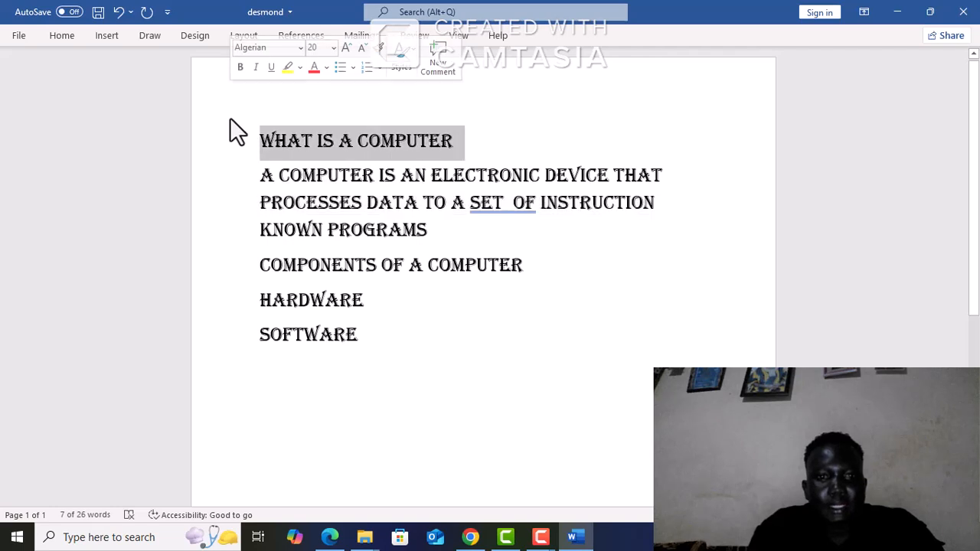
drag(245, 154, 280, 353)
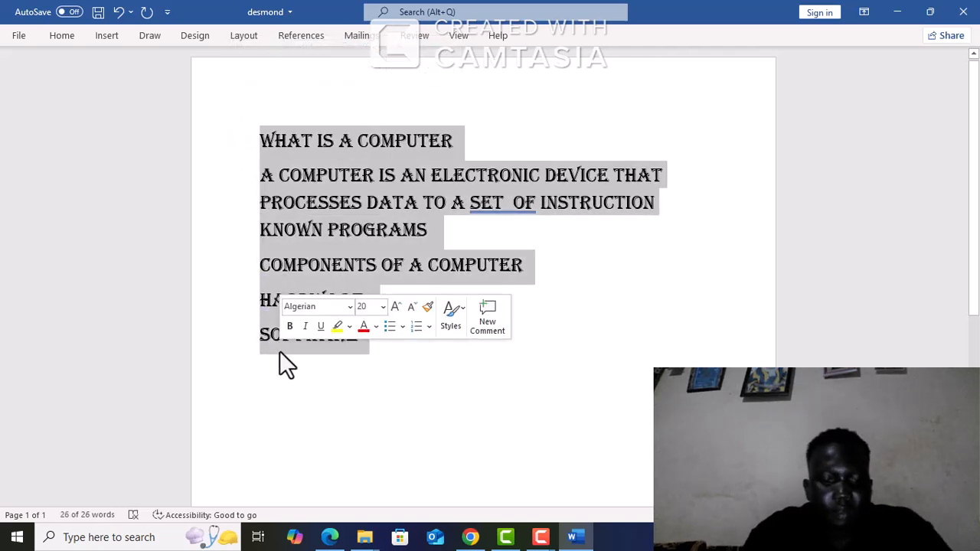
key(ctrl+s)
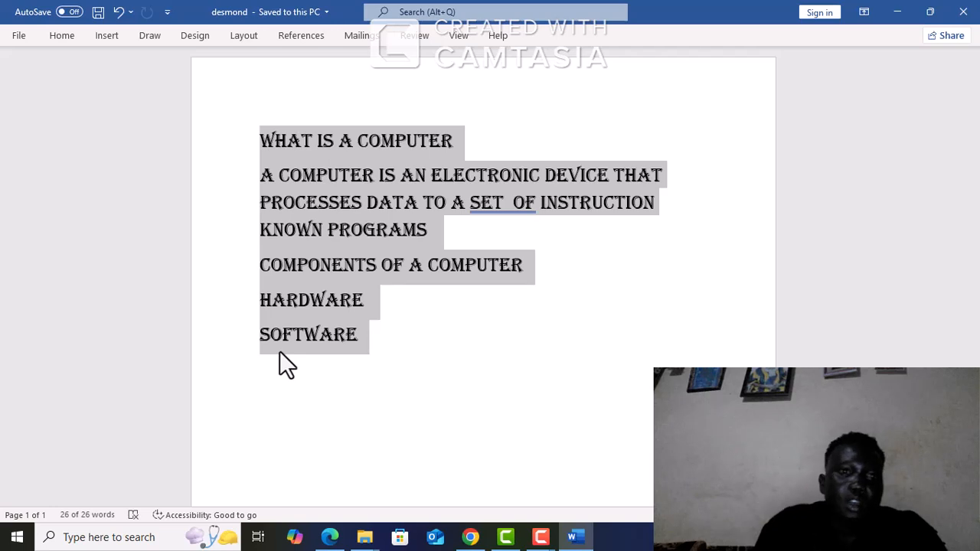
Underline the heading line "What is a computer"
click(107, 36)
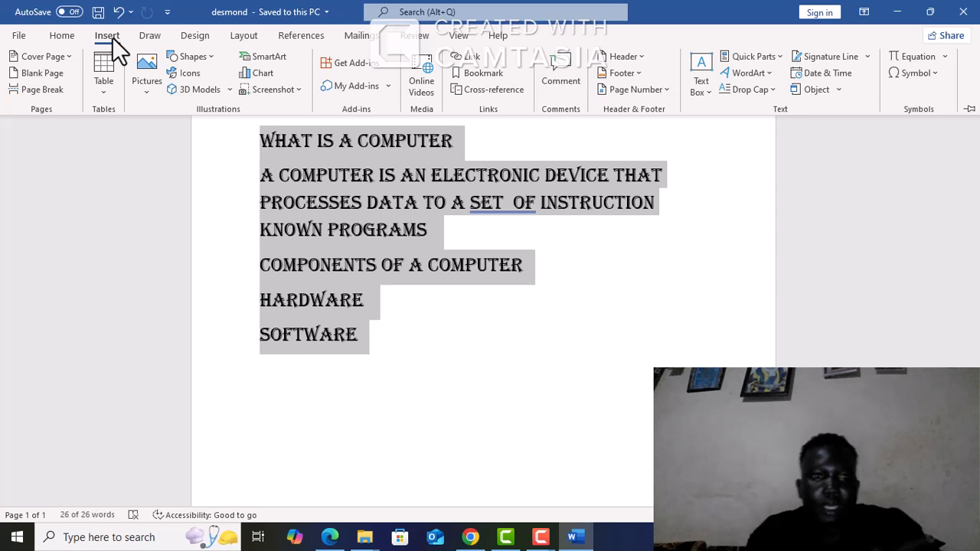
click(64, 35)
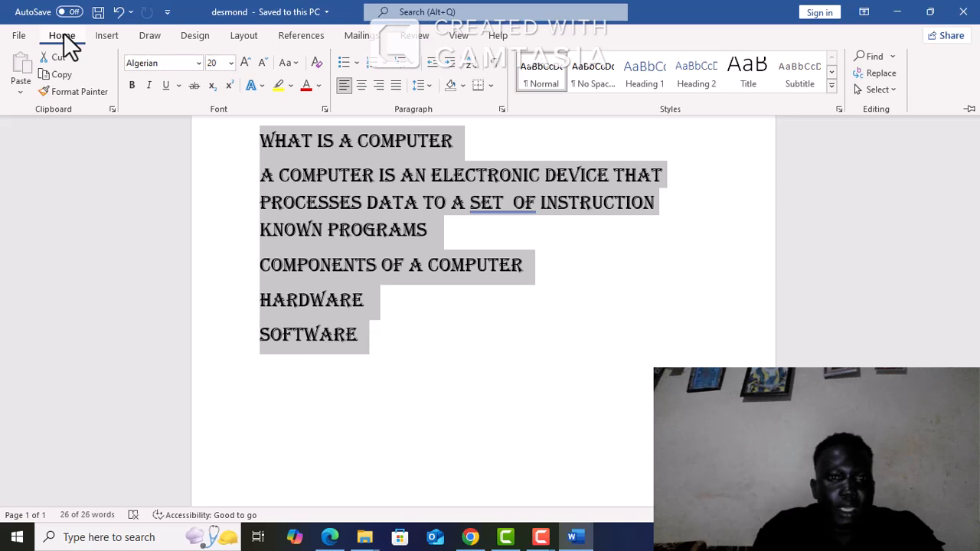
click(202, 195)
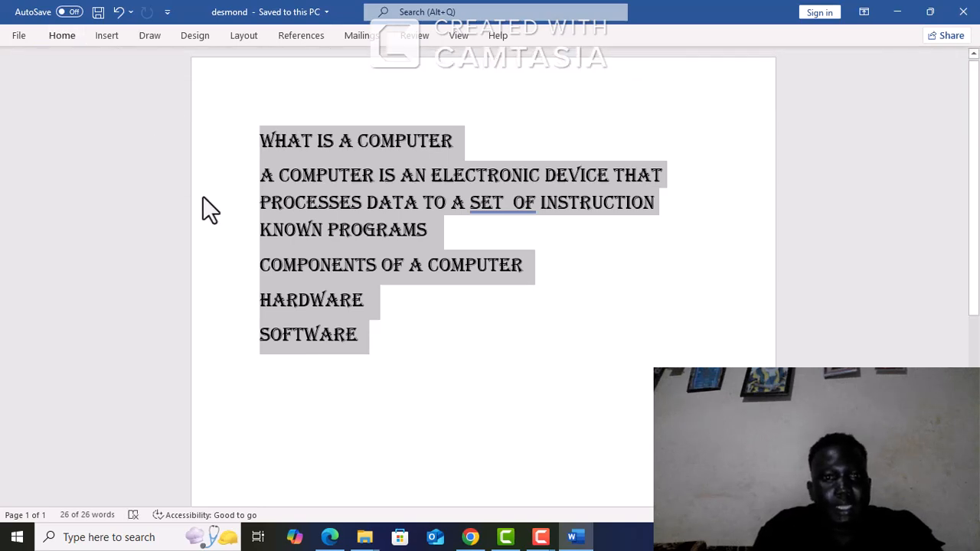
click(236, 135)
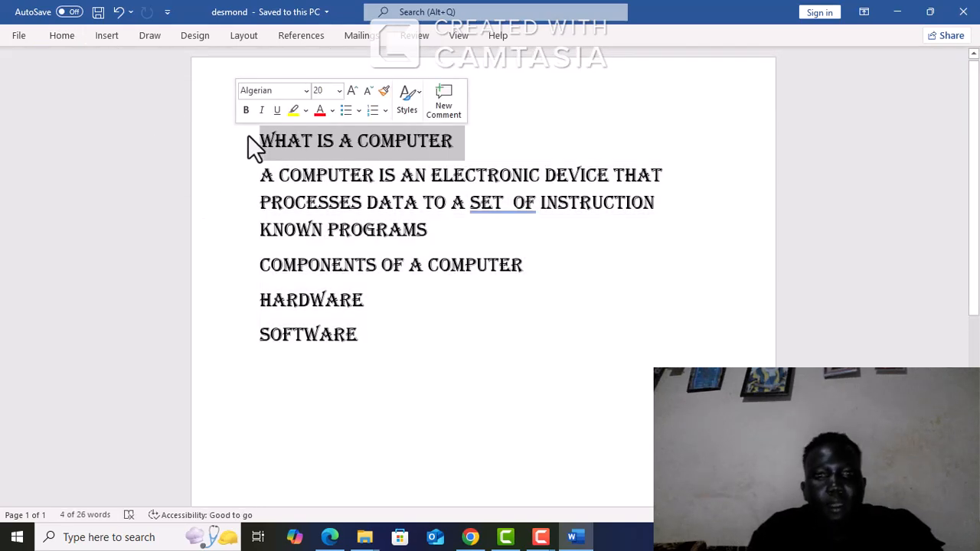
click(278, 110)
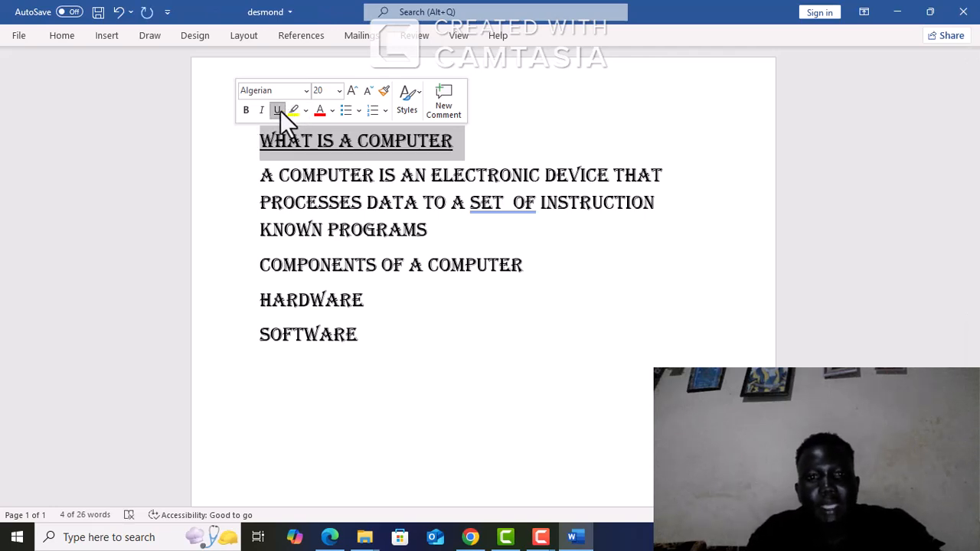
Underline the heading line "Components of a computer"
click(299, 297)
drag(251, 265, 517, 265)
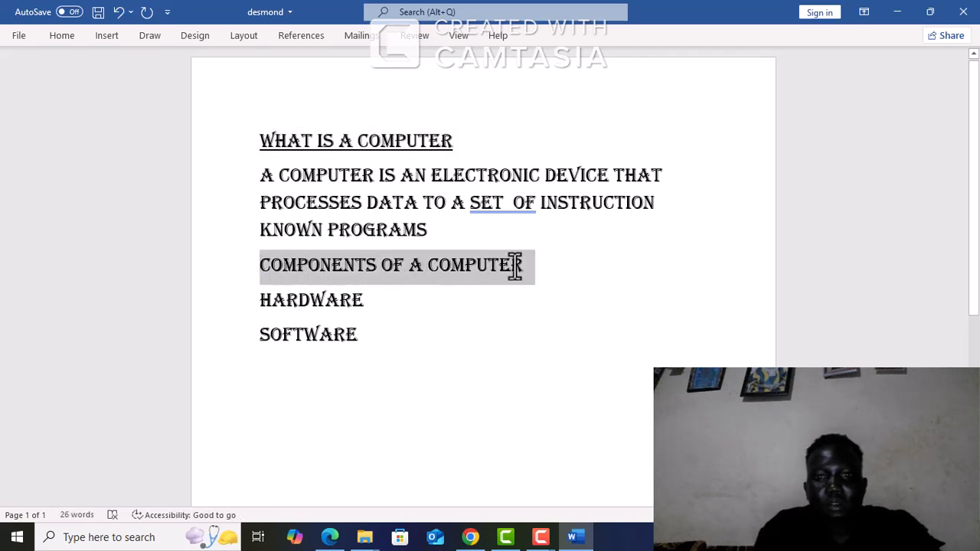
click(69, 40)
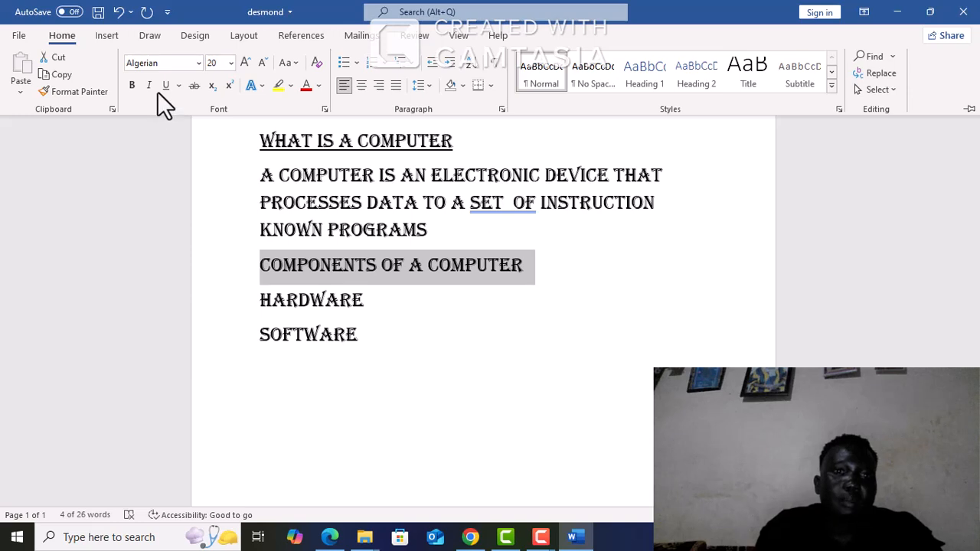
click(164, 86)
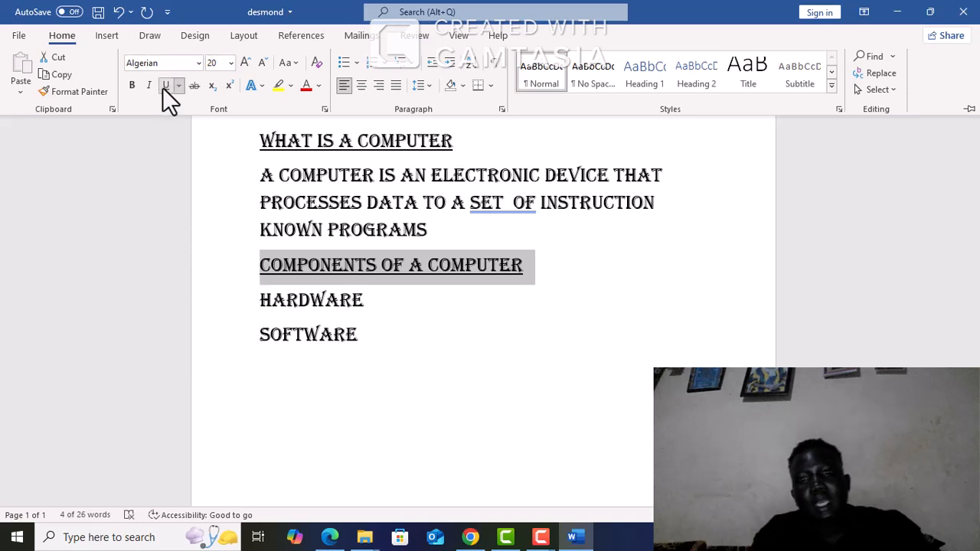